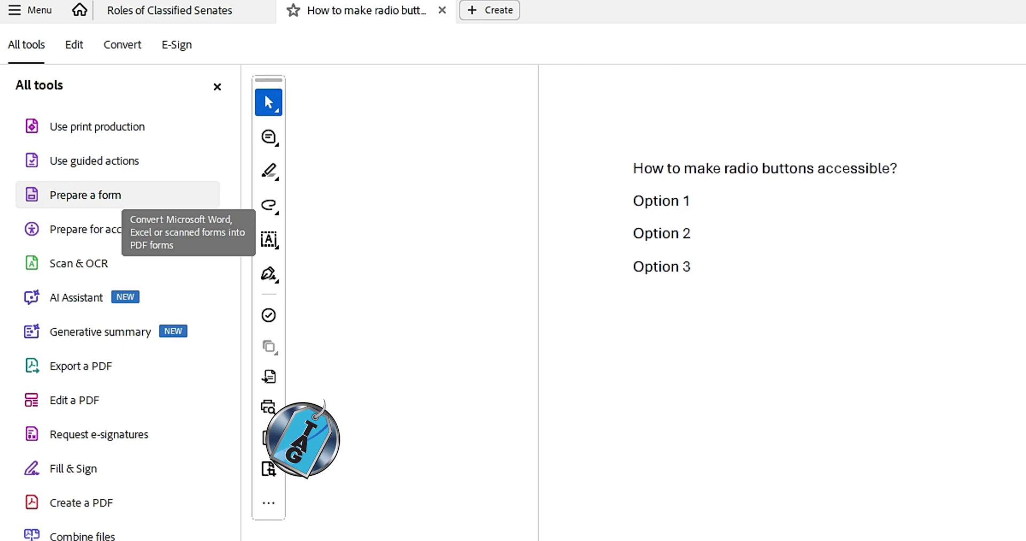
Step: Place Group1 radio buttons Choice1–Choice3 beside Option 1, Option 2 and Option 3
click(56, 125)
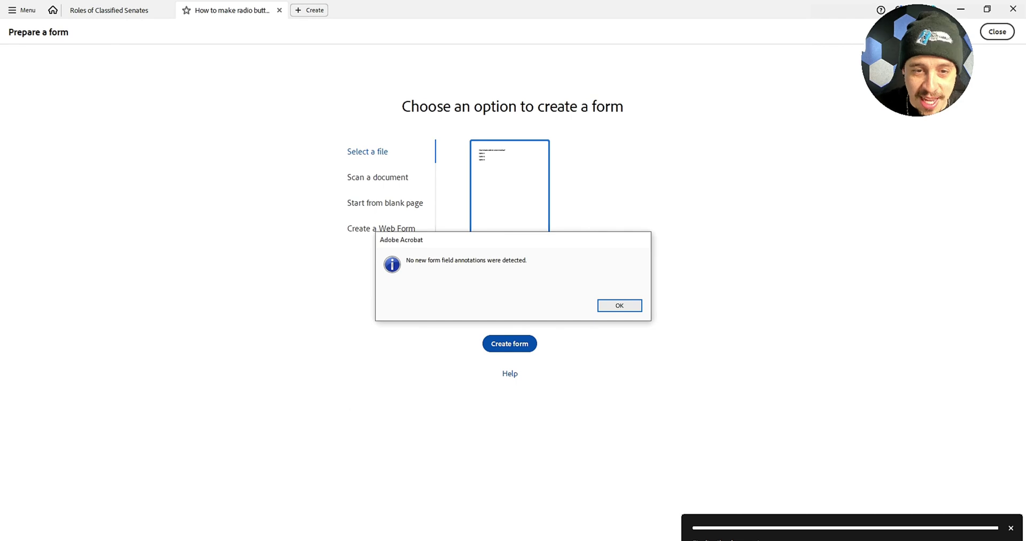
key(Return)
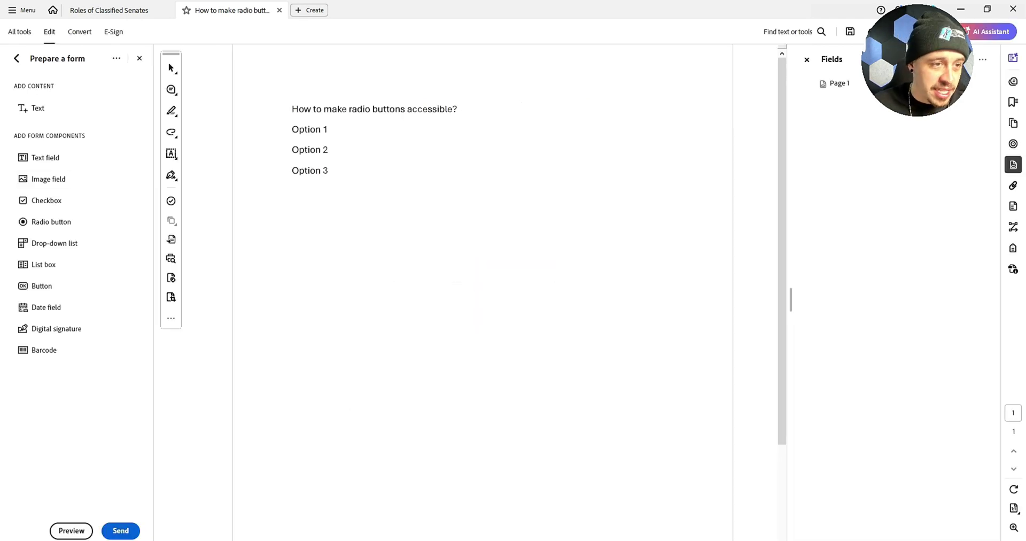
click(51, 221)
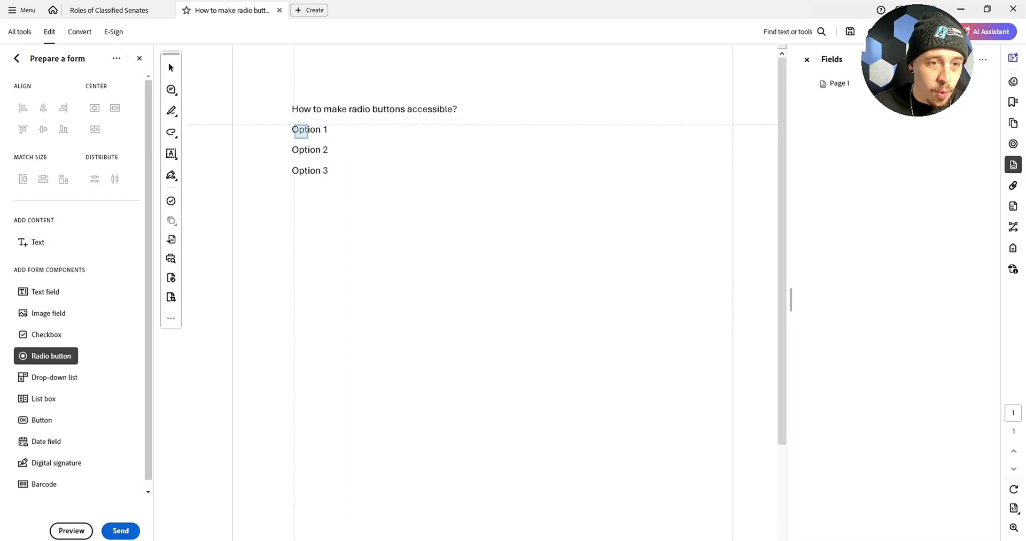
click(273, 129)
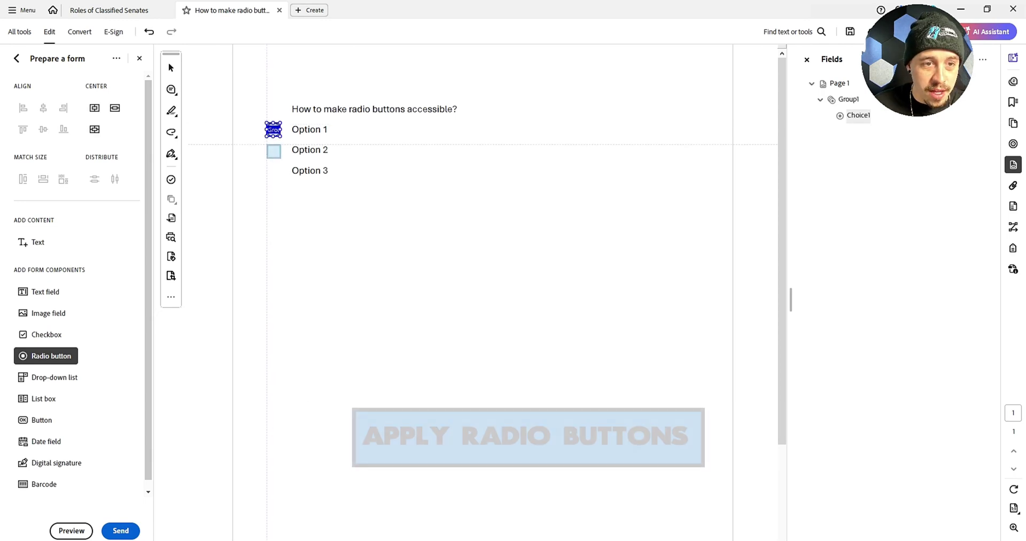
click(273, 152)
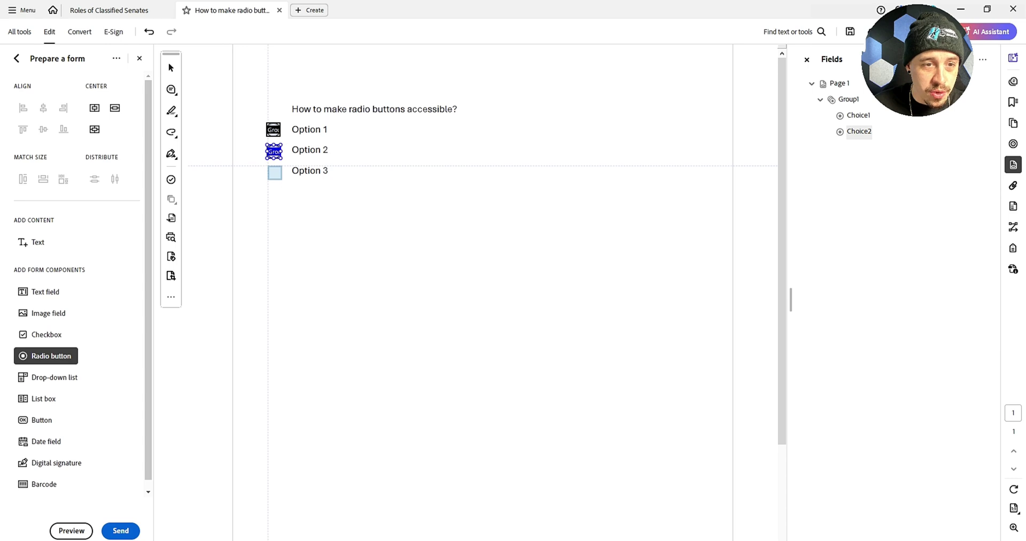
click(275, 173)
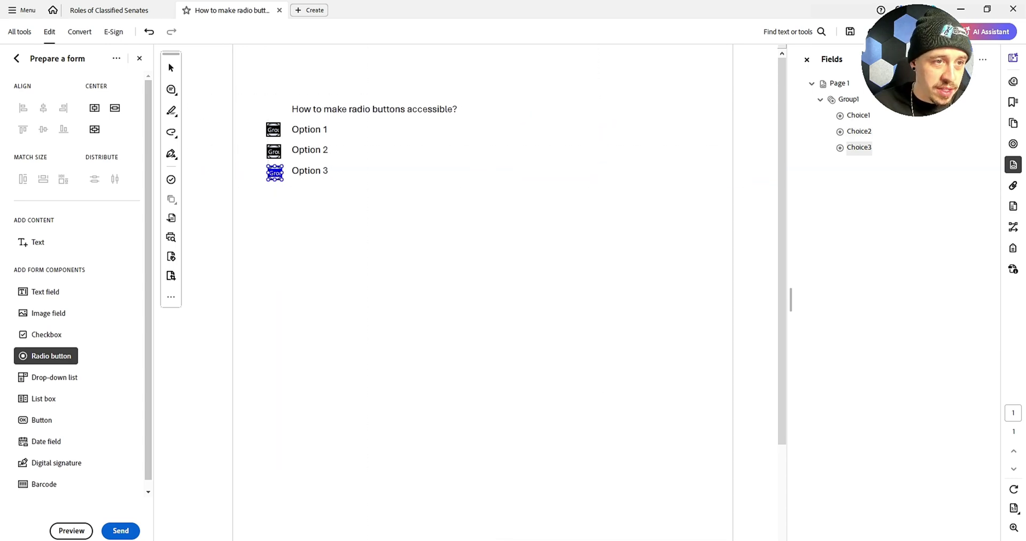
Step: Exit form editing and browse the paragraph tags in the accessibility tags tree
click(168, 62)
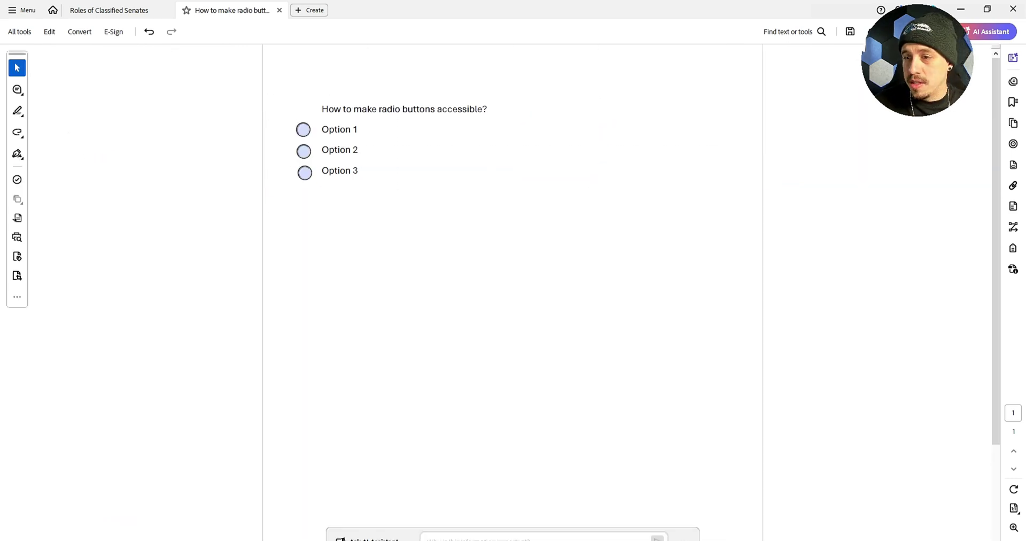
click(1013, 248)
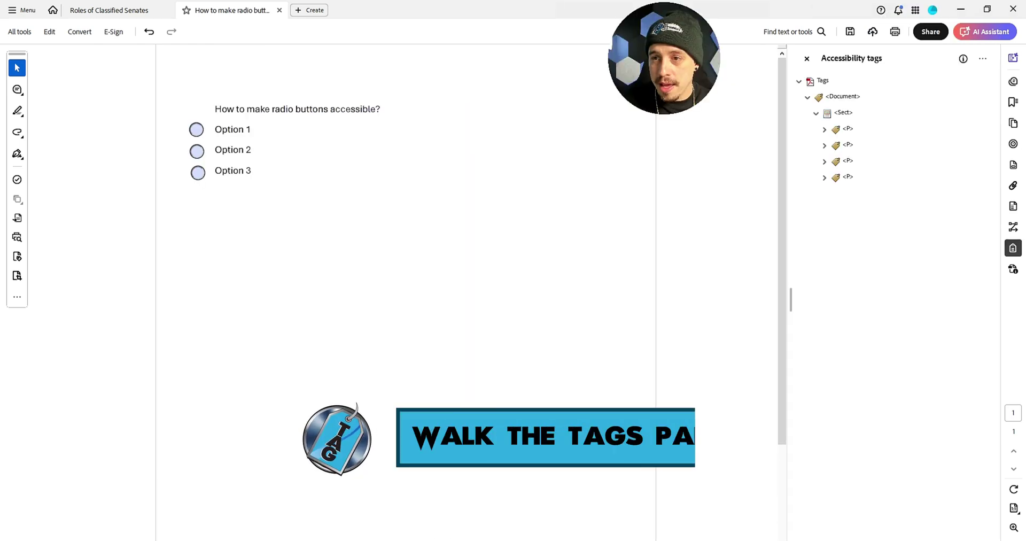
key(Down)
key(Down)
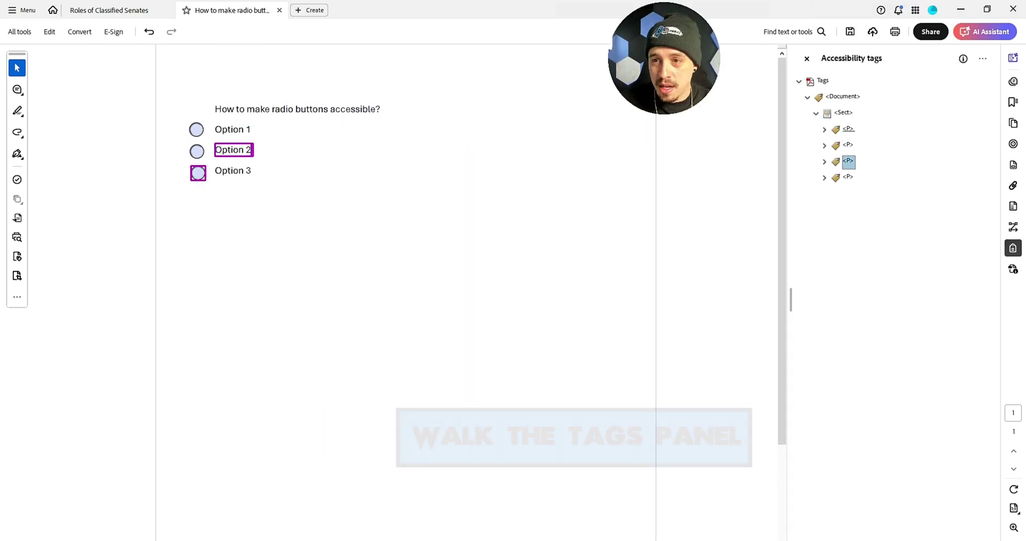
key(Down)
key(Up)
key(Up)
key(Up)
key(Right)
key(Down)
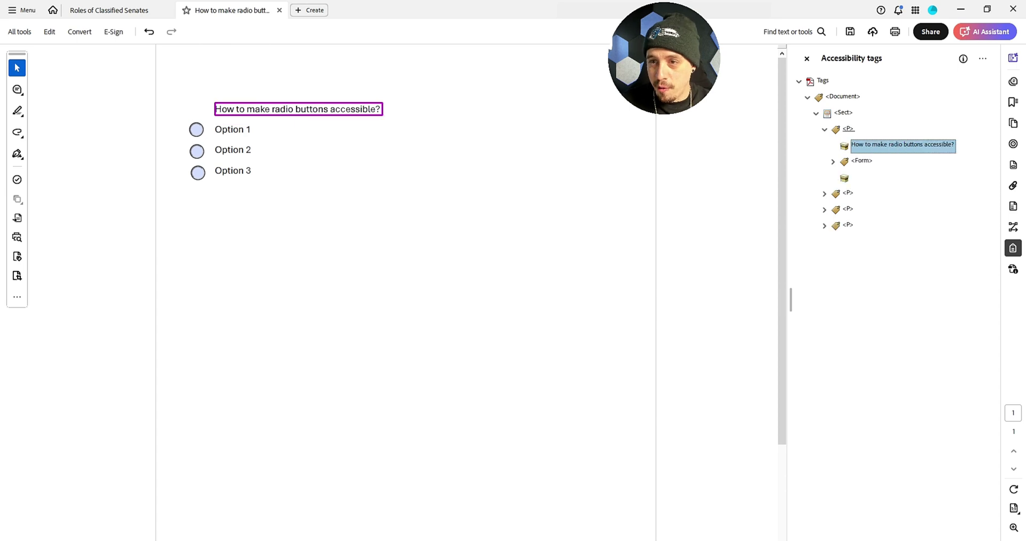
Step: Expand the Option paragraph tags and the question's paragraph to inspect their contents
key(Down)
key(Down)
key(Down)
key(Right)
key(Down)
key(Down)
key(Down)
key(Down)
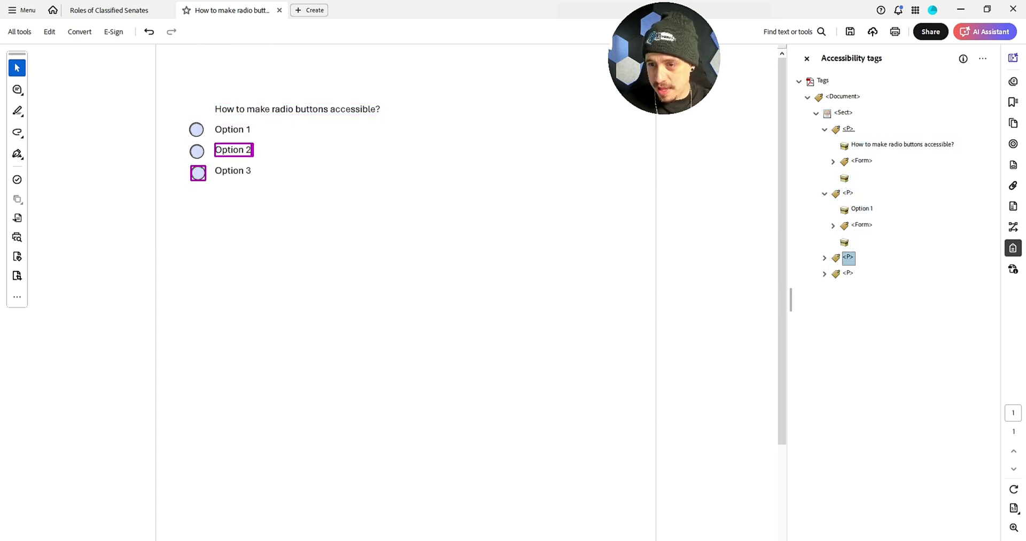
key(Right)
key(Down)
key(Down)
key(Down)
key(Up)
key(Up)
key(Up)
key(Up)
key(Up)
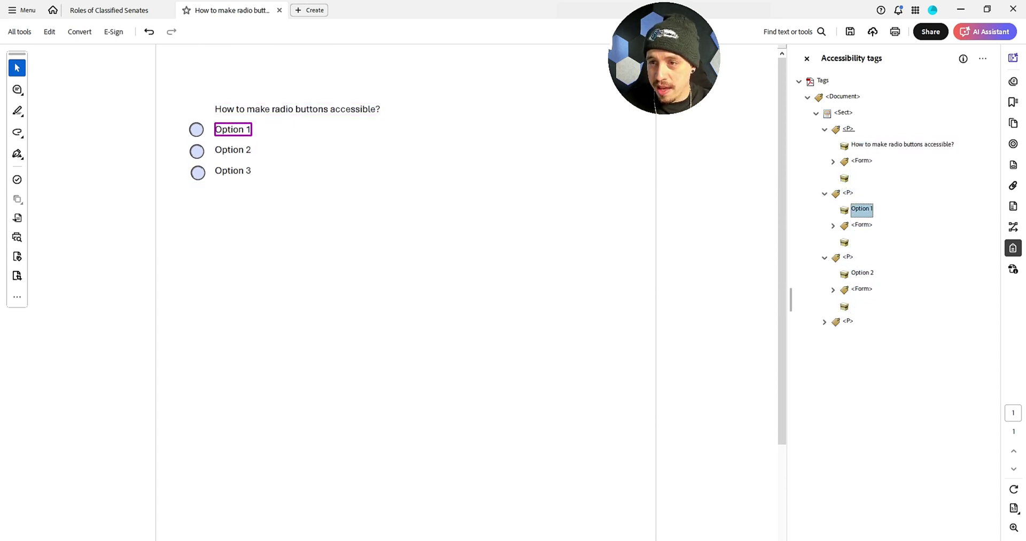
key(Up)
key(Up)
key(Up)
key(Up)
Step: Move the extra Form tags from the question paragraph into Option 2's and Option 3's paragraphs
key(Down)
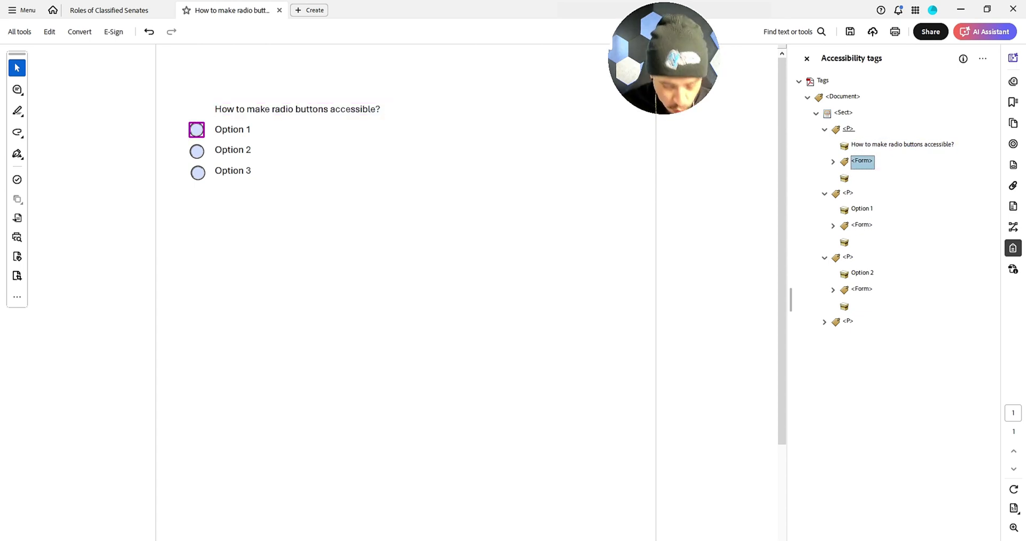
key(Down)
key(Down)
key(Down)
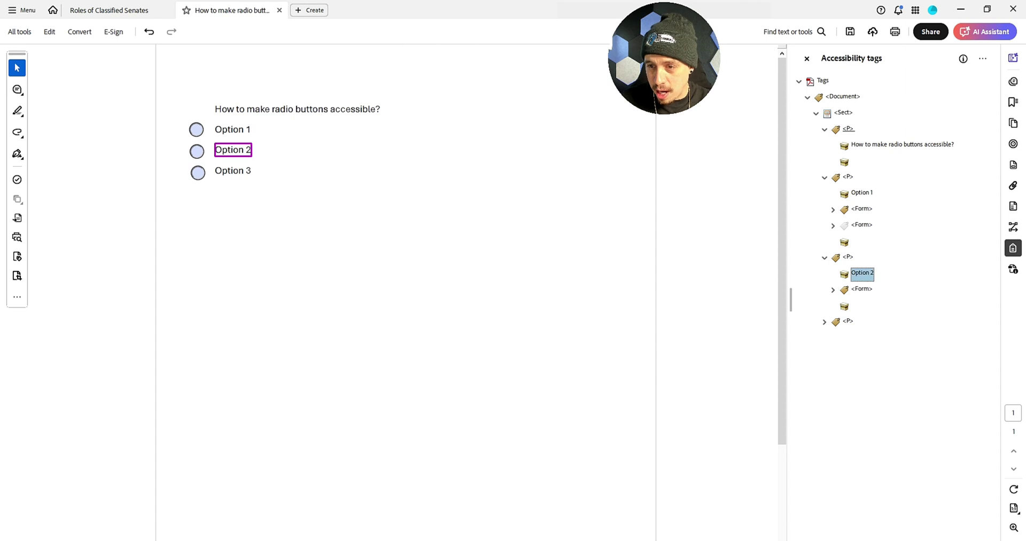
key(Down)
key(Down)
key(Down)
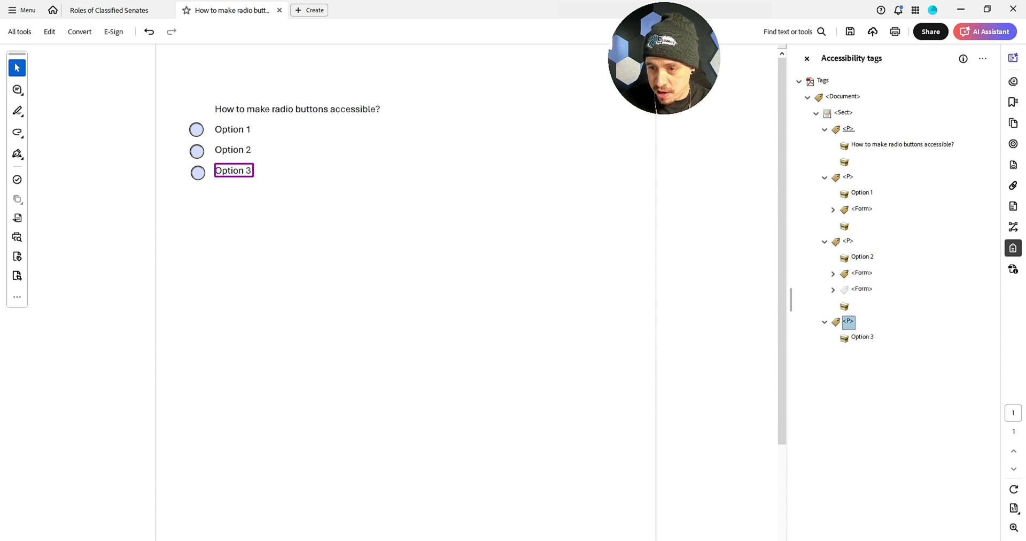
key(ctrl+v)
Step: Expand the Form tags to confirm each links to the Group1 radio button
key(Down)
key(Right)
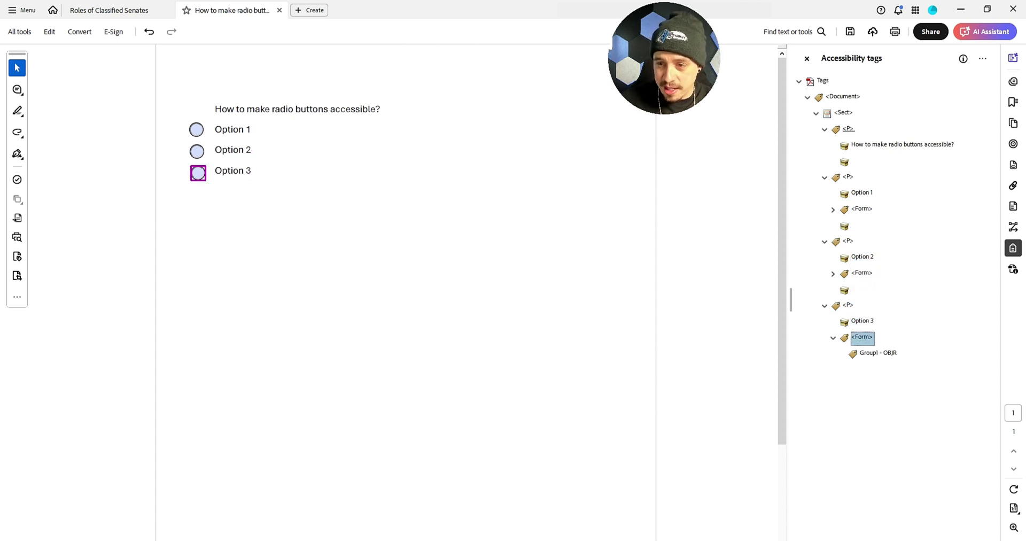
key(Down)
key(Up)
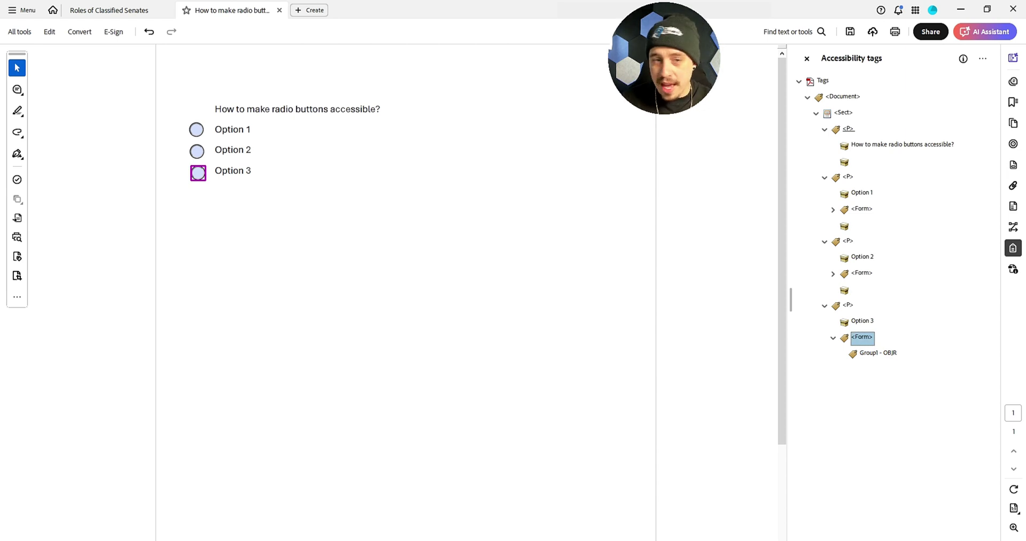
key(Down)
click(196, 129)
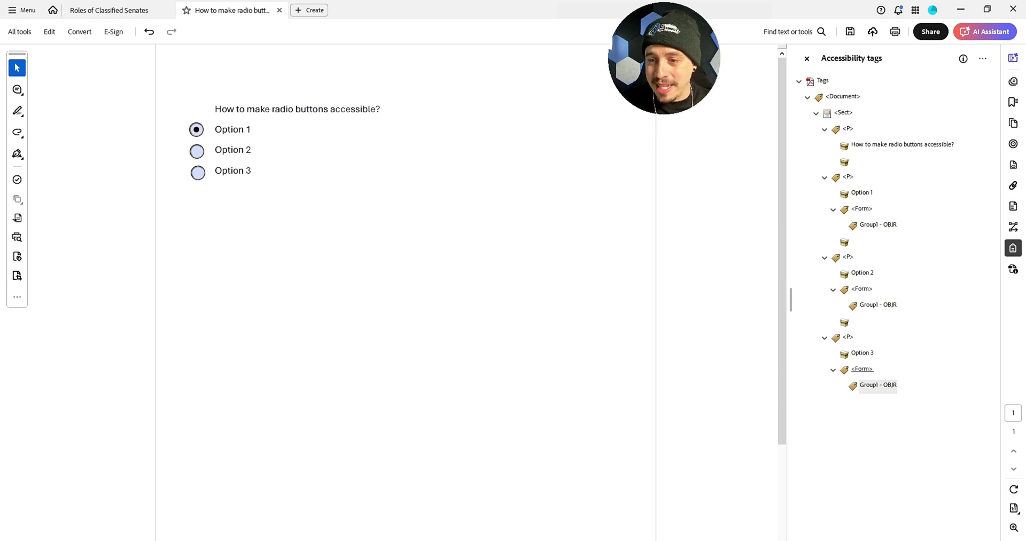
key(Up)
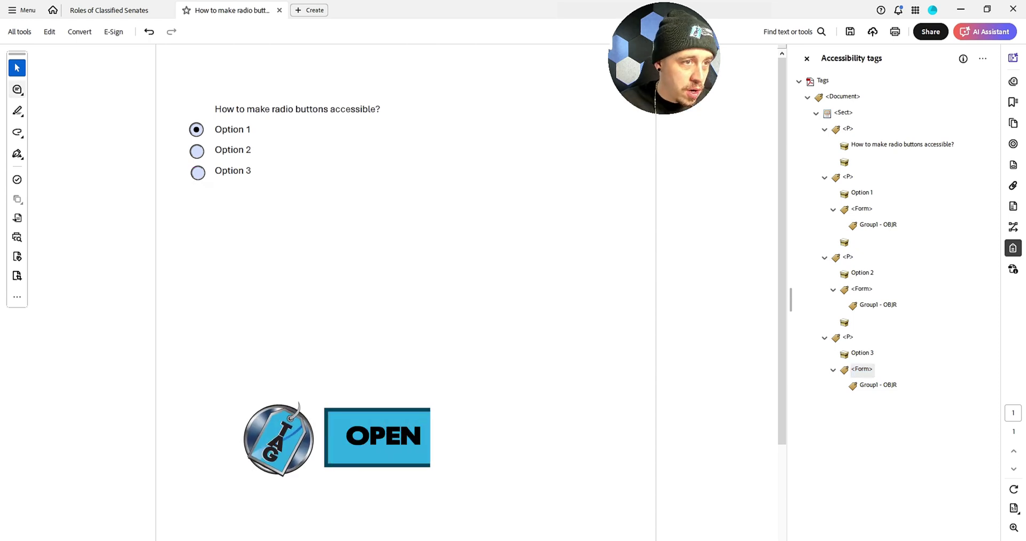
click(19, 32)
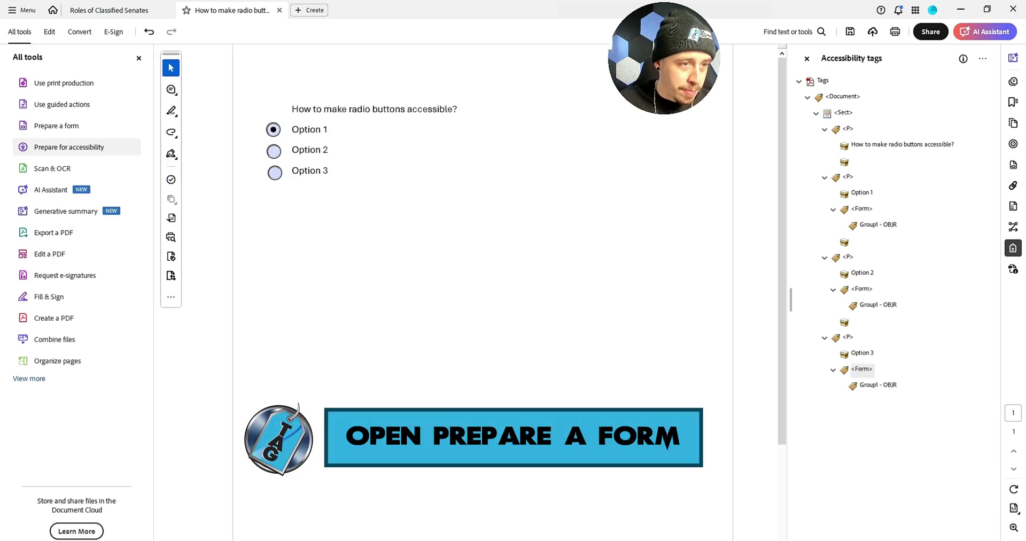
click(56, 125)
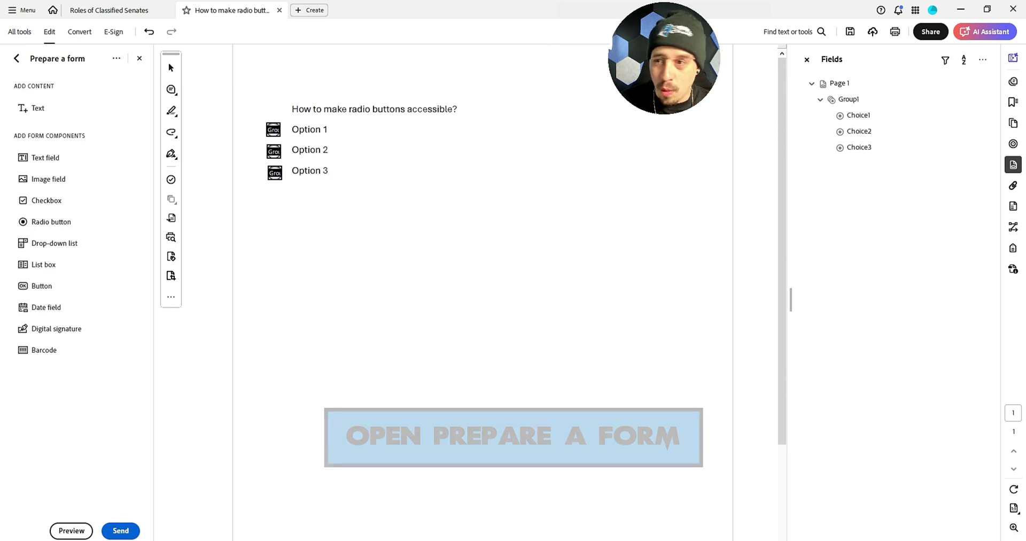
click(858, 115)
right_click(858, 115)
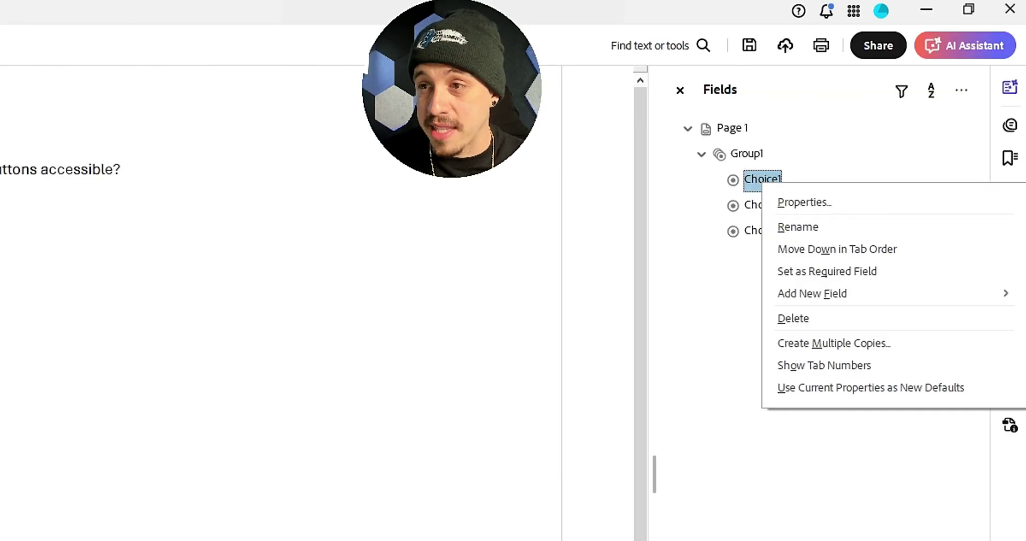
click(804, 202)
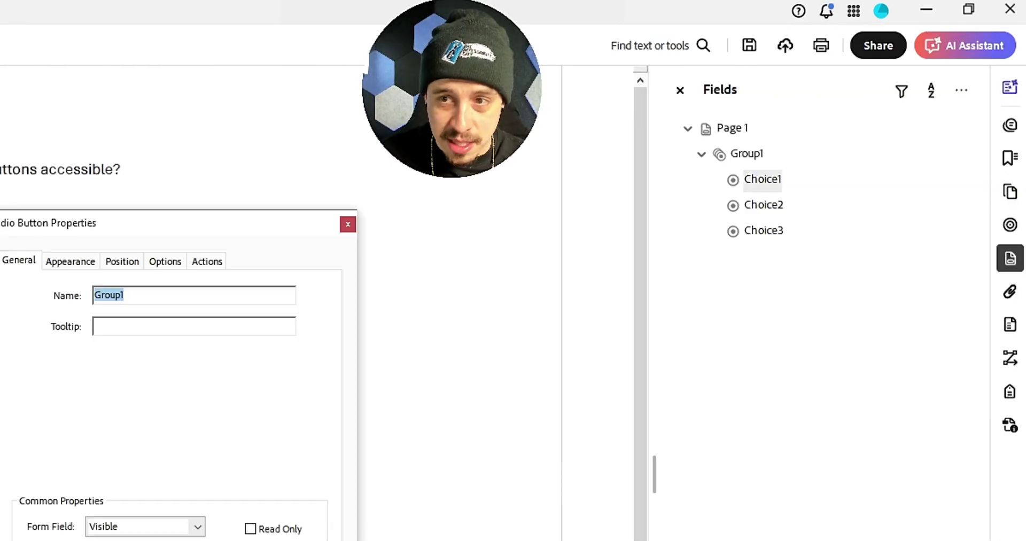
key(ctrl+Tab)
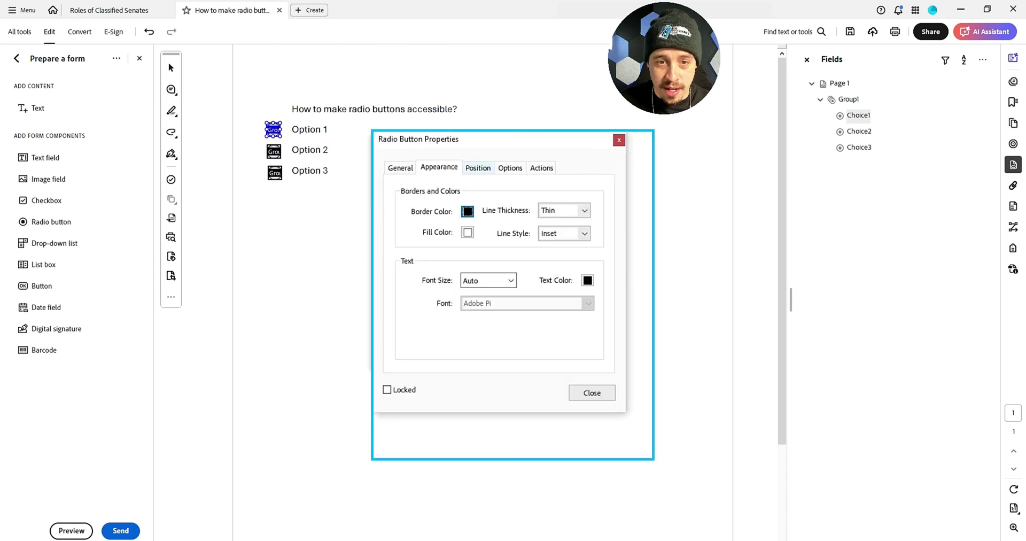
key(ctrl+Tab)
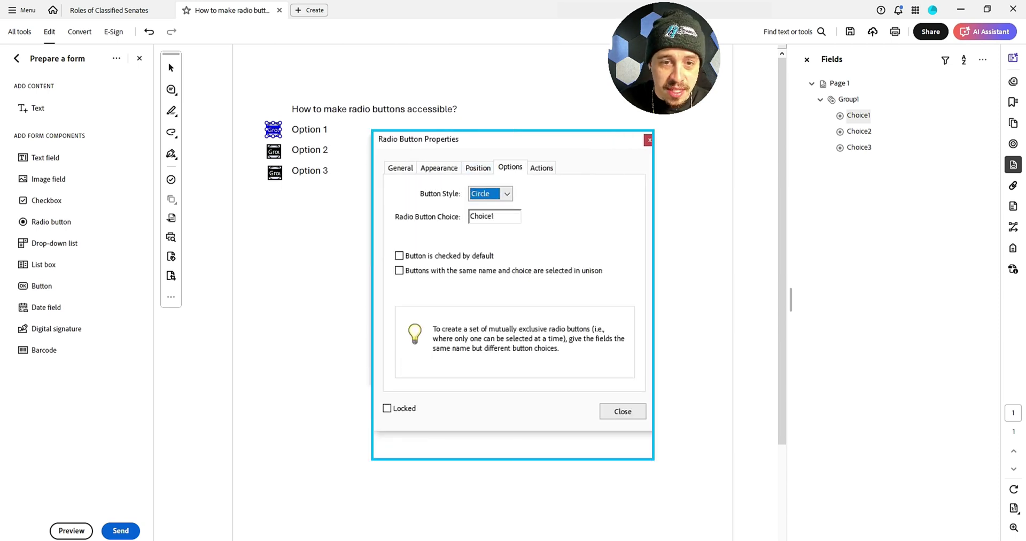
key(ctrl+Tab)
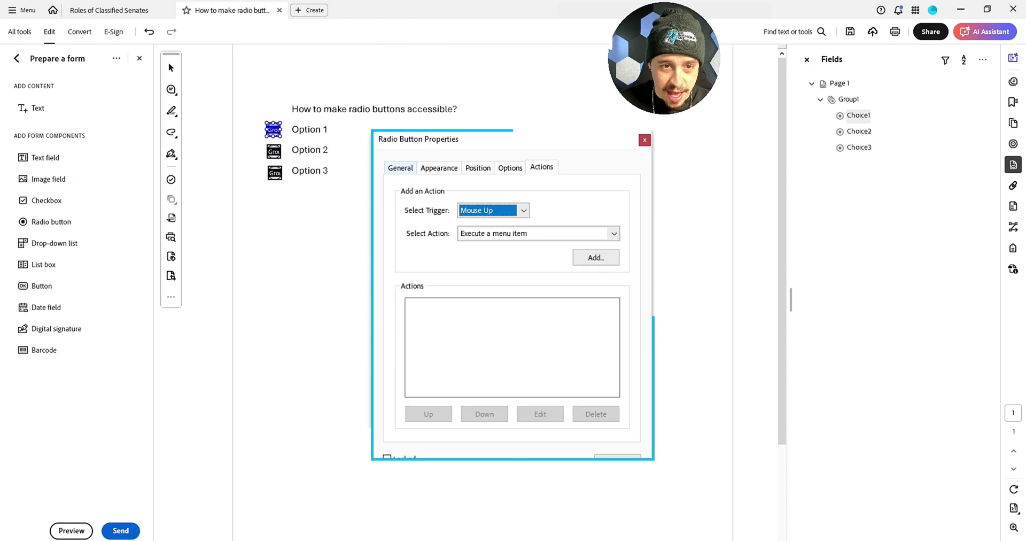
key(ctrl+Tab)
key(Escape)
key(Down)
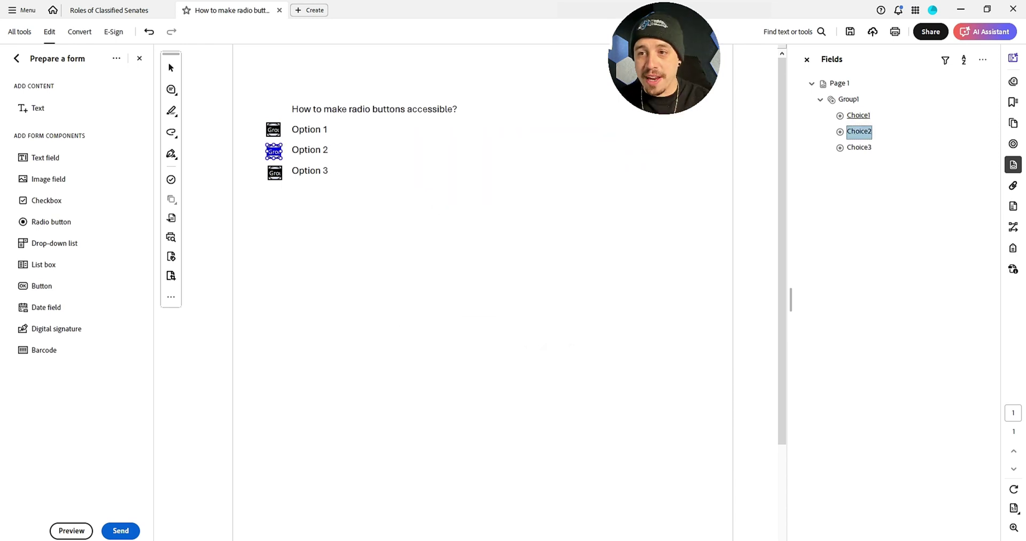
Step: Rename Choice1–Choice3 to Option 1, Option 2 and Option 3, then save with Ctrl+S
key(Up)
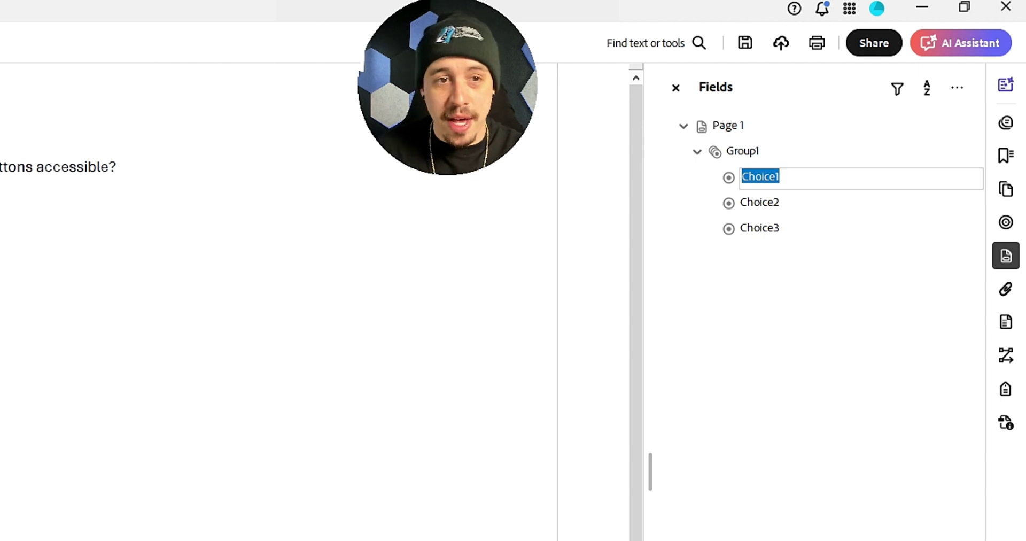
text(Option 1)
key(Return)
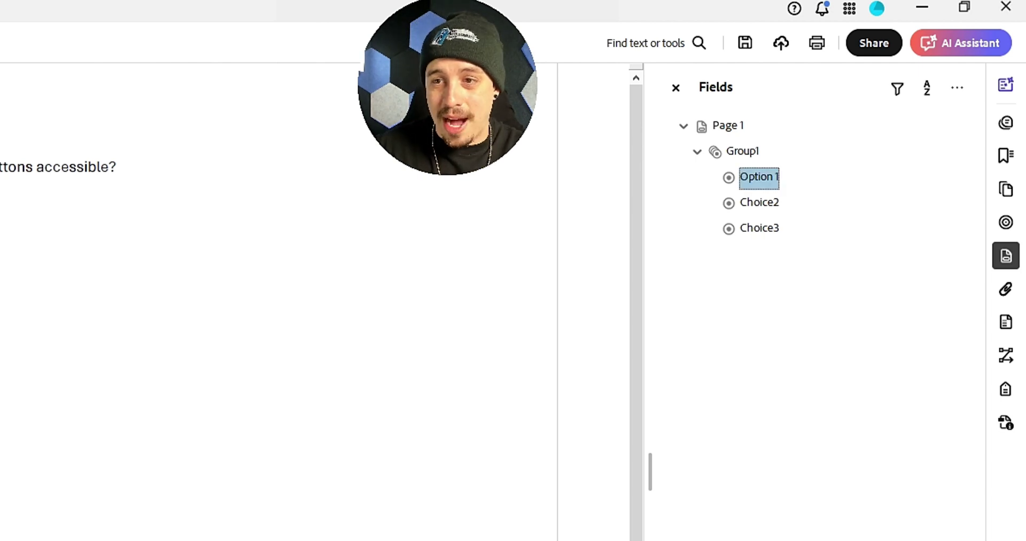
key(Down)
key(F2)
text(Opti)
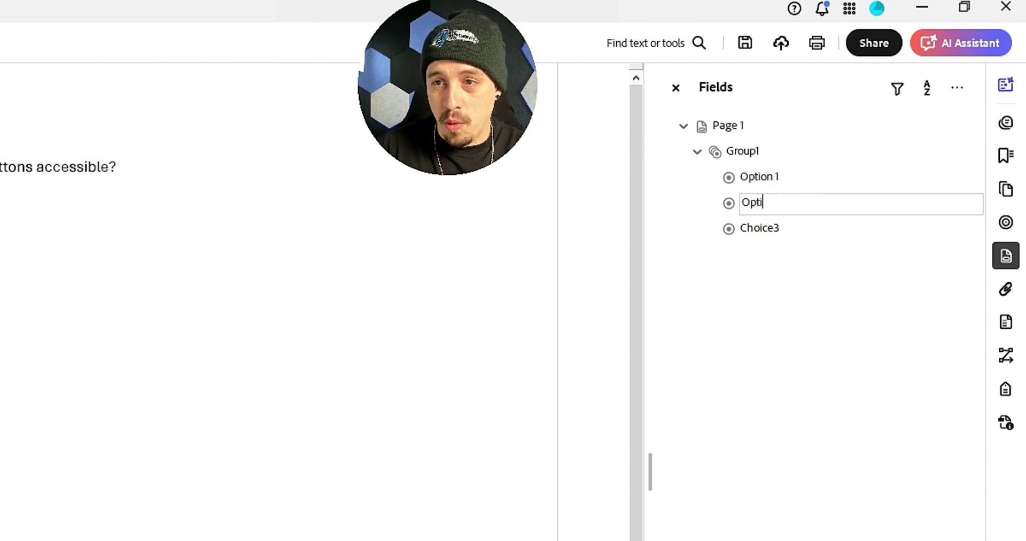
text(on 2)
key(Return)
key(Down)
key(F2)
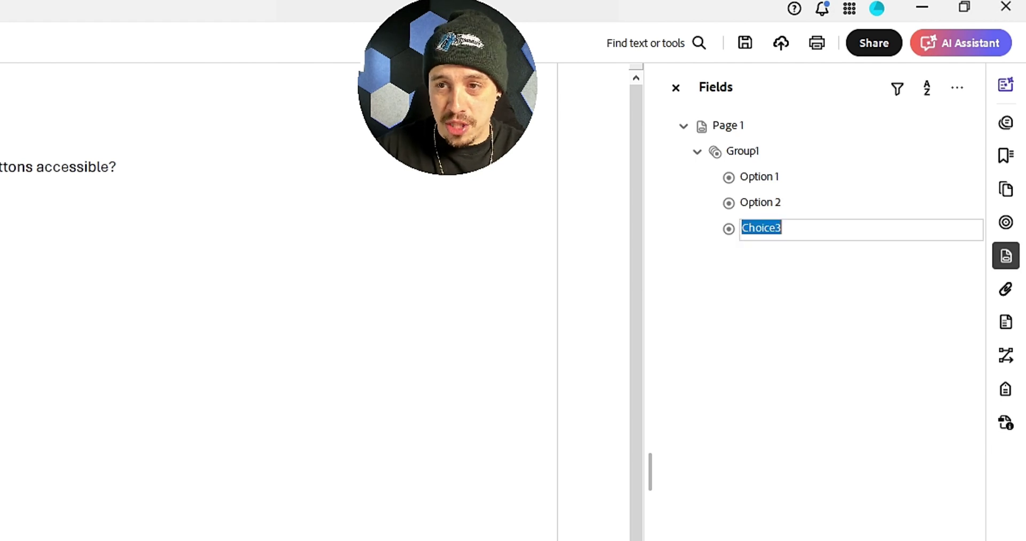
text(Option 3)
key(Return)
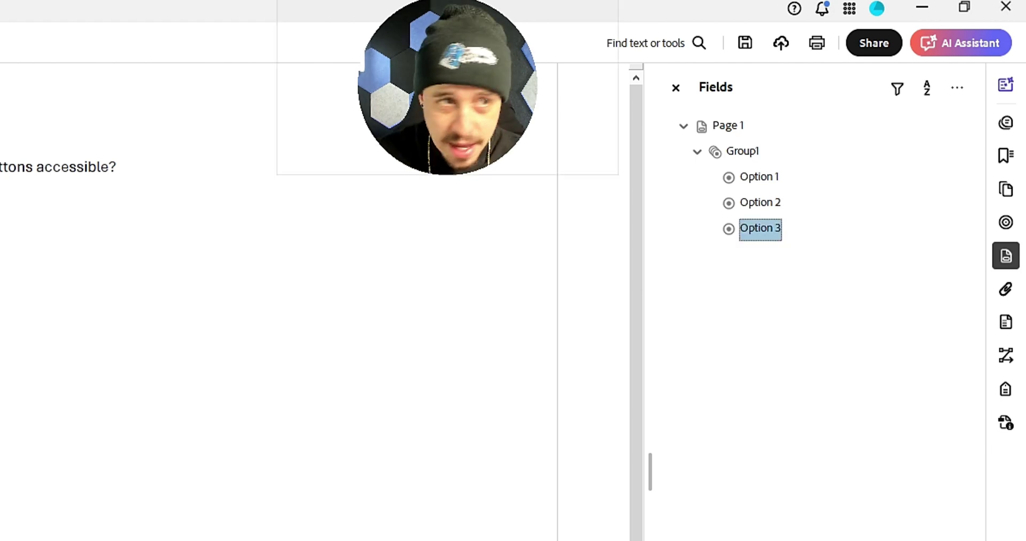
key(ctrl+s)
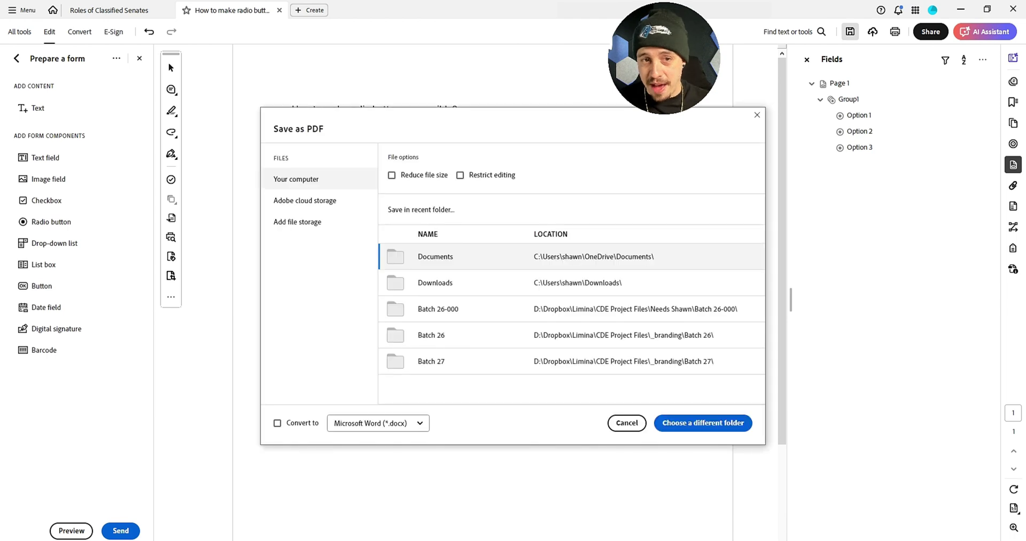
key(Escape)
Step: Run Check for accessibility from the Prepare for accessibility tools
click(19, 32)
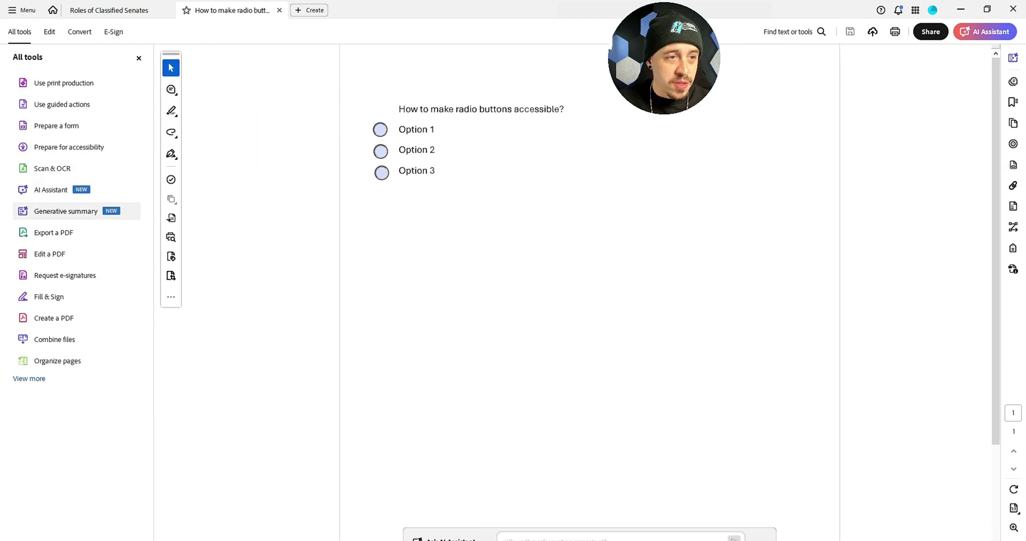
click(69, 147)
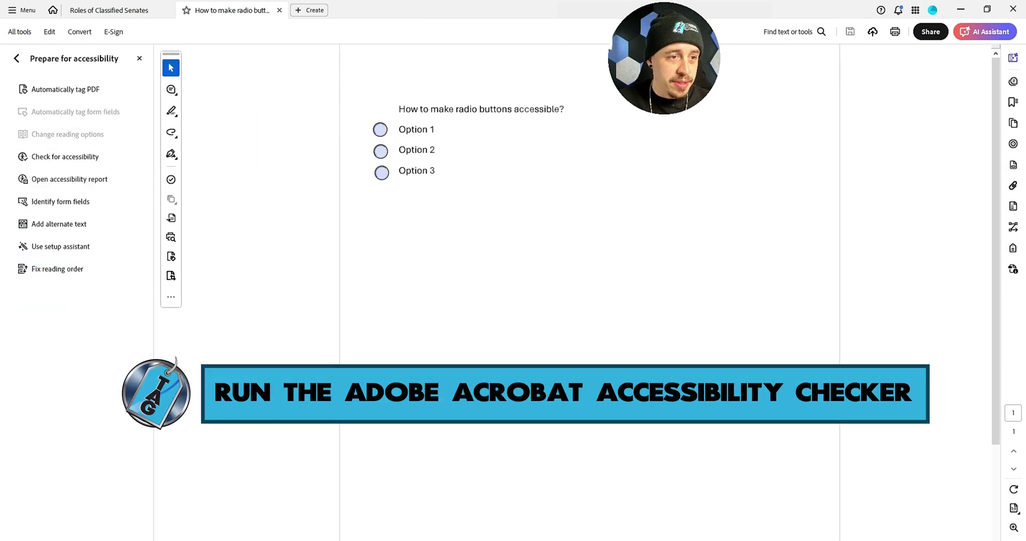
click(65, 157)
key(Return)
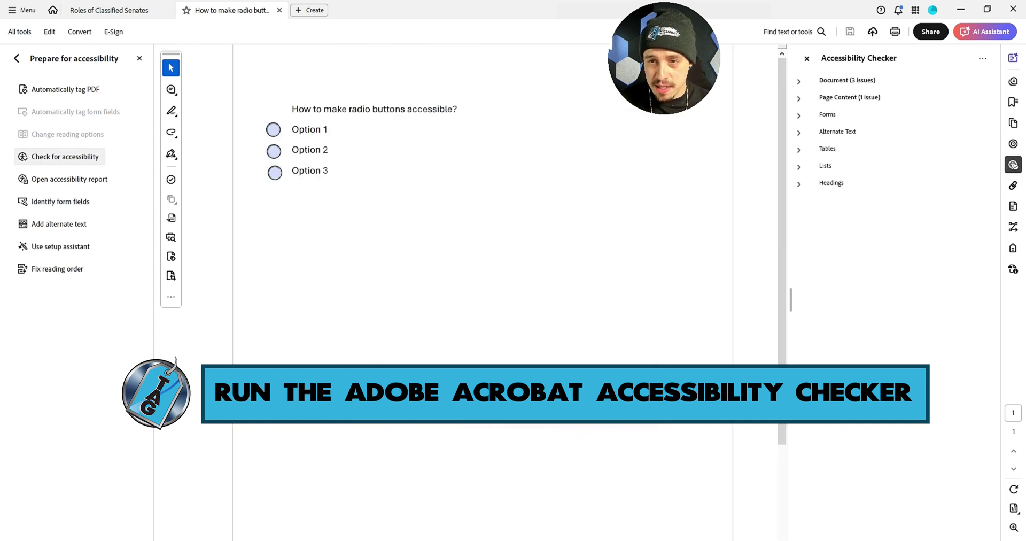
Step: Fix the failed Tab order rule under Page Content so it passes
click(799, 99)
click(807, 150)
right_click(845, 164)
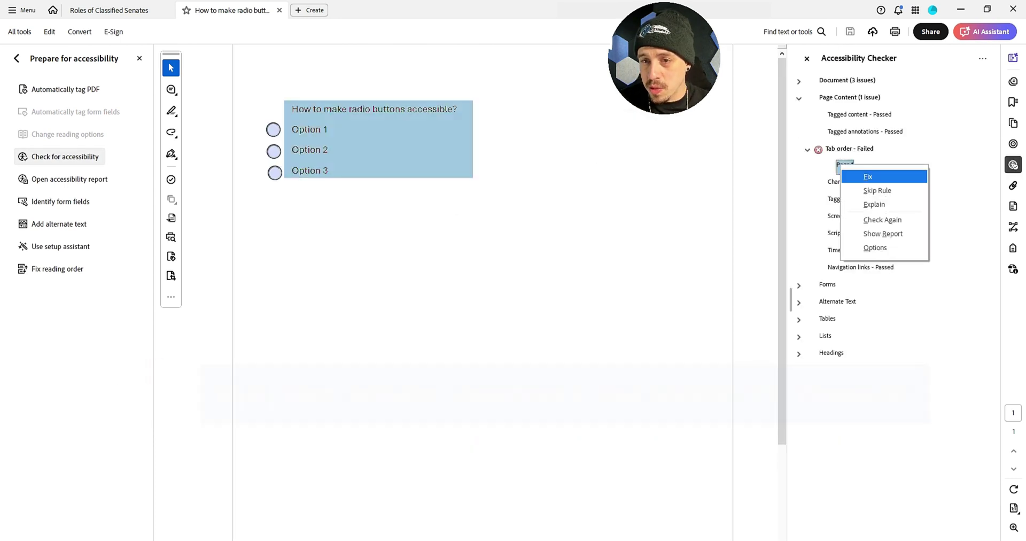
click(855, 175)
key(Return)
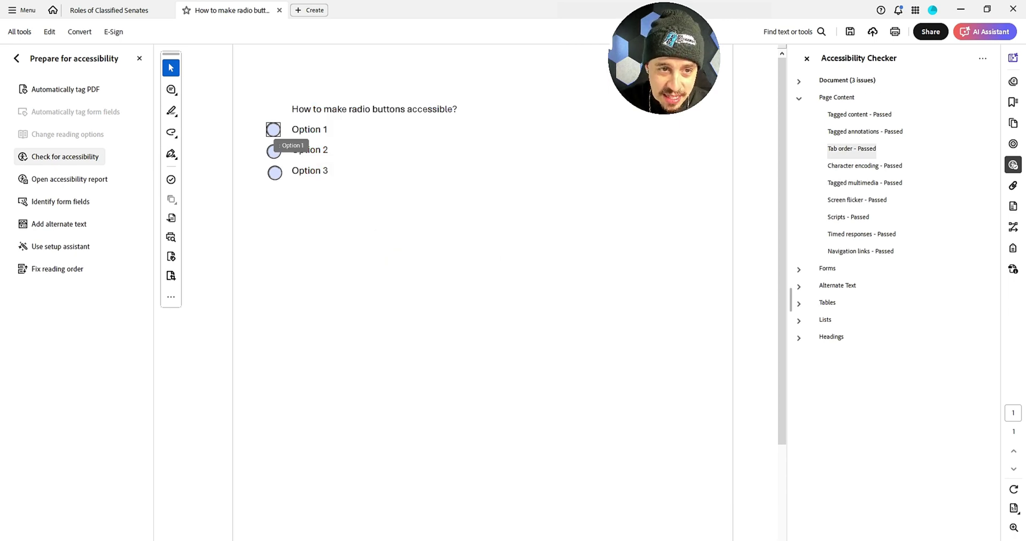
key(Tab)
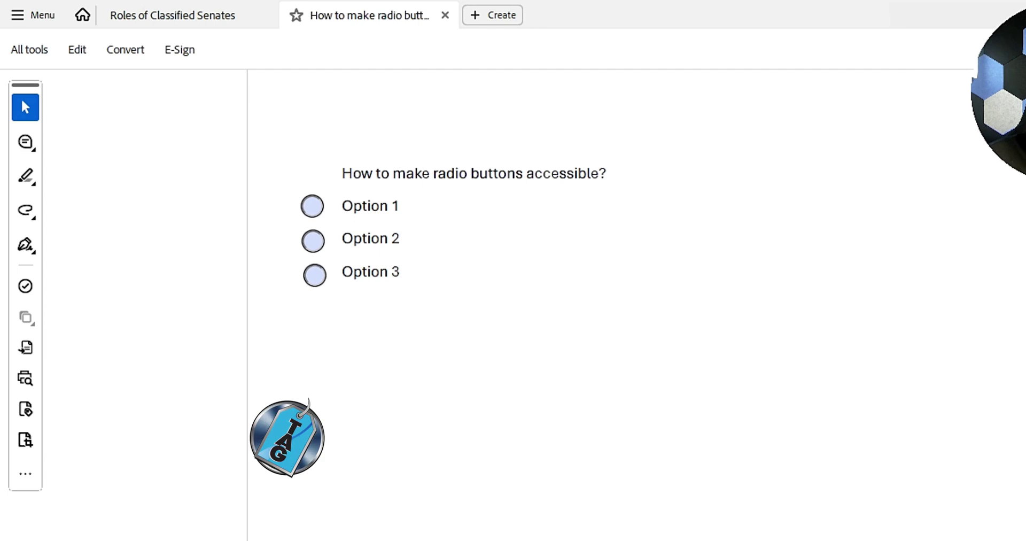
Step: Set the radio group's Name and Tooltip to Question 1 in Option 1's properties, then exit form editing
click(88, 200)
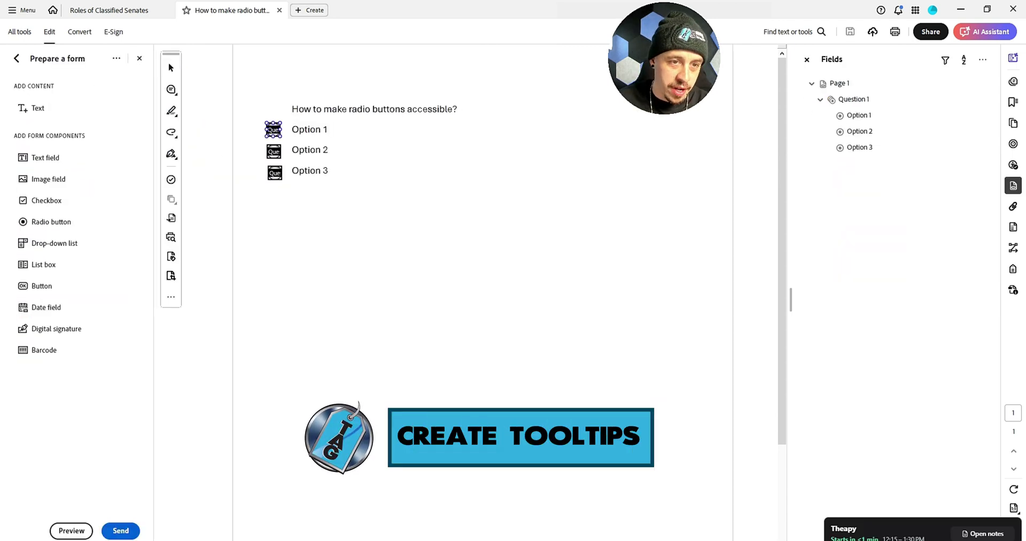
right_click(272, 133)
click(299, 139)
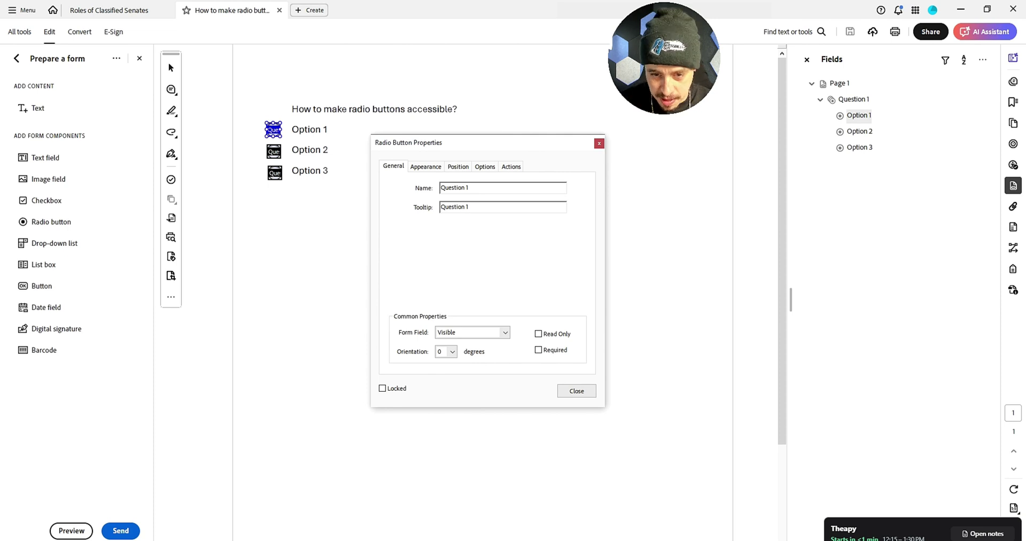
key(Return)
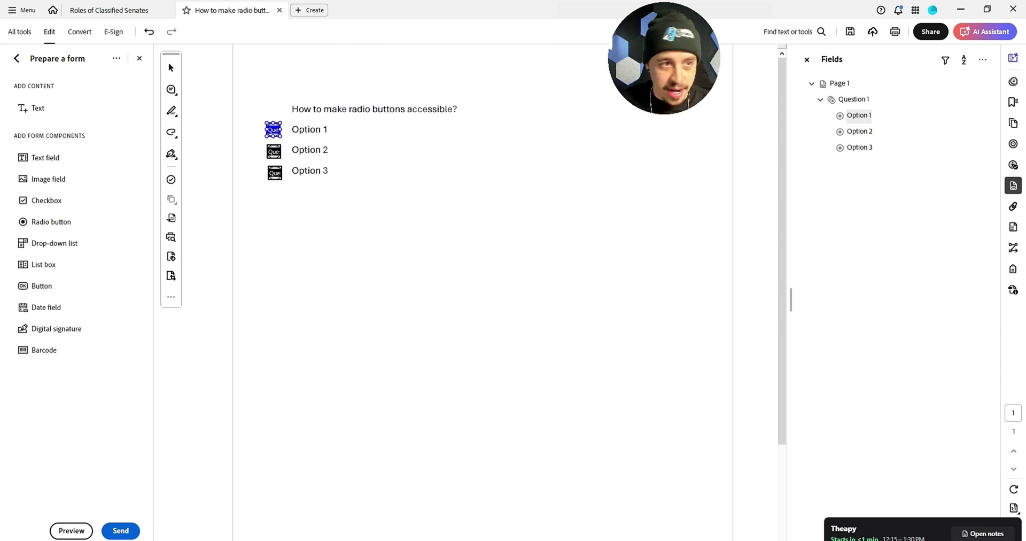
click(139, 58)
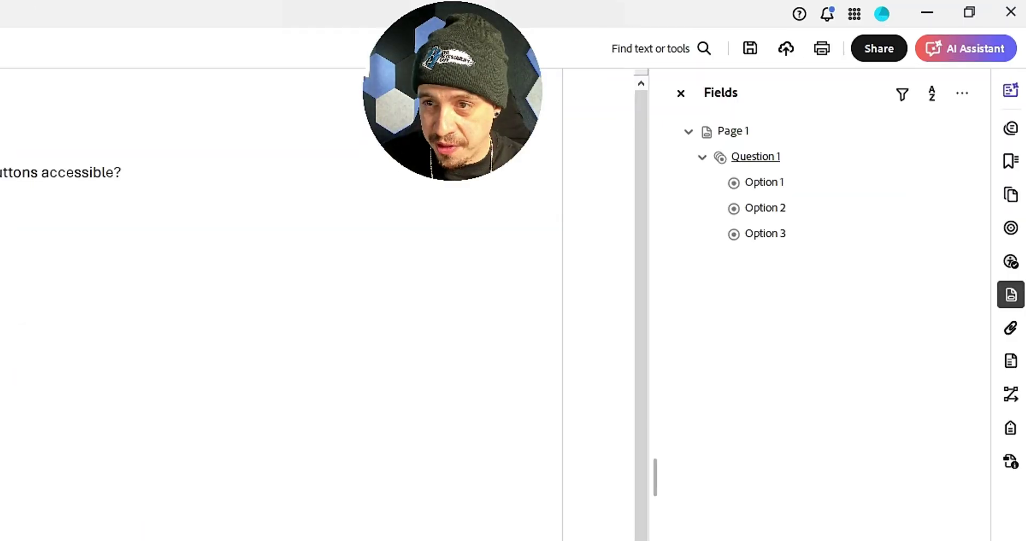
Step: Review Option 1's radio button properties: options, position, and name/tooltip tabs
click(853, 100)
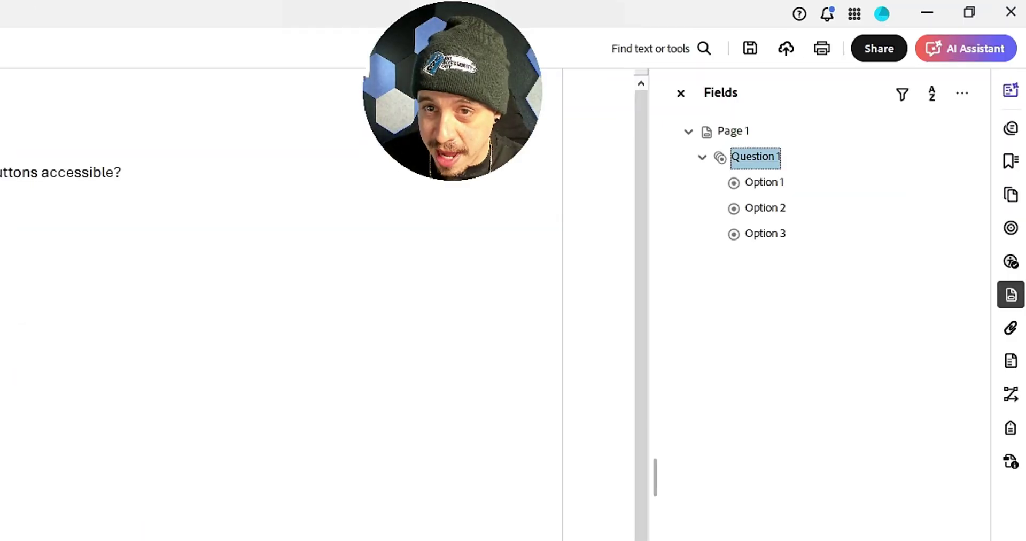
key(Down)
key(Down)
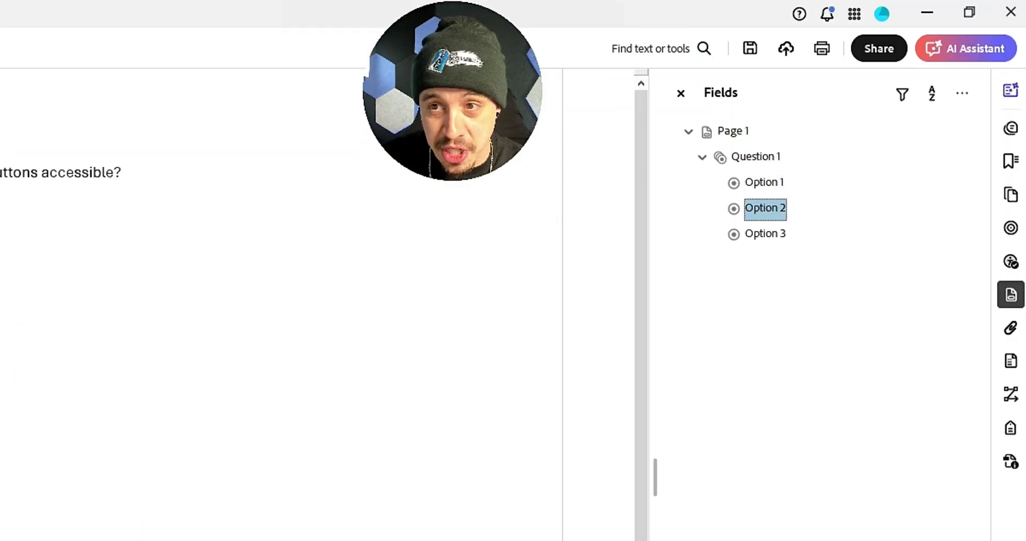
key(shift+F10)
key(Down)
key(Return)
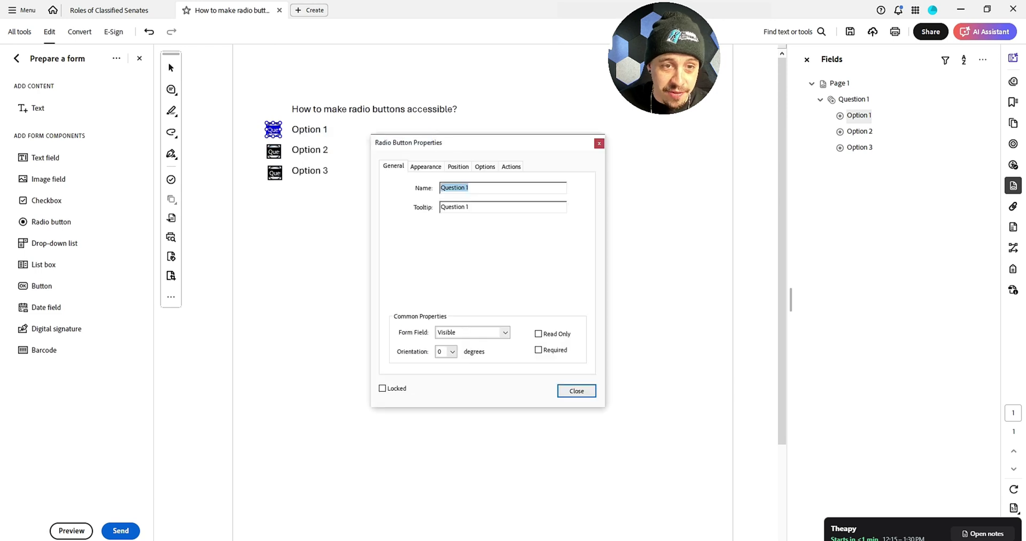
key(ctrl+Tab)
key(ctrl+Tab)
key(ctrl+Tab)
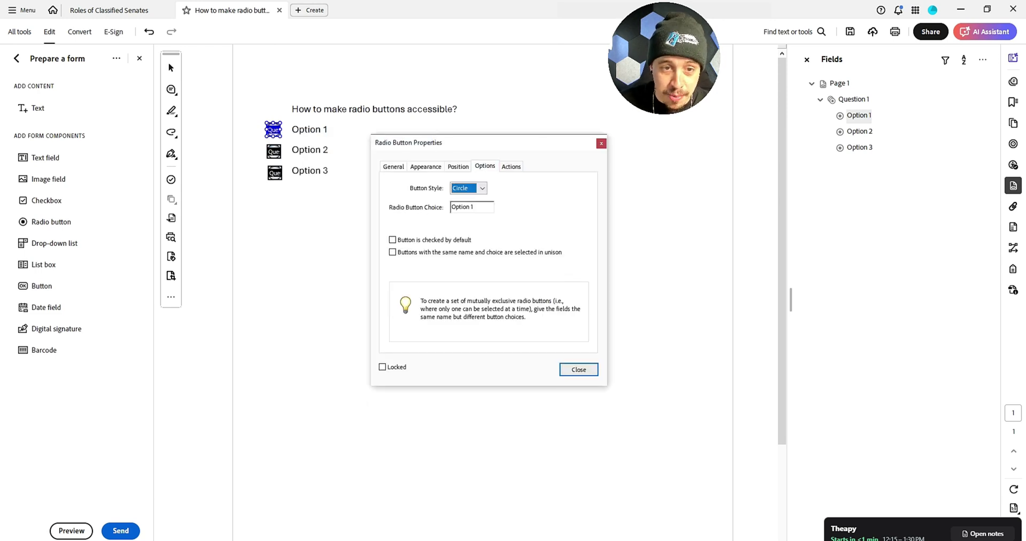
key(ctrl+shift+Tab)
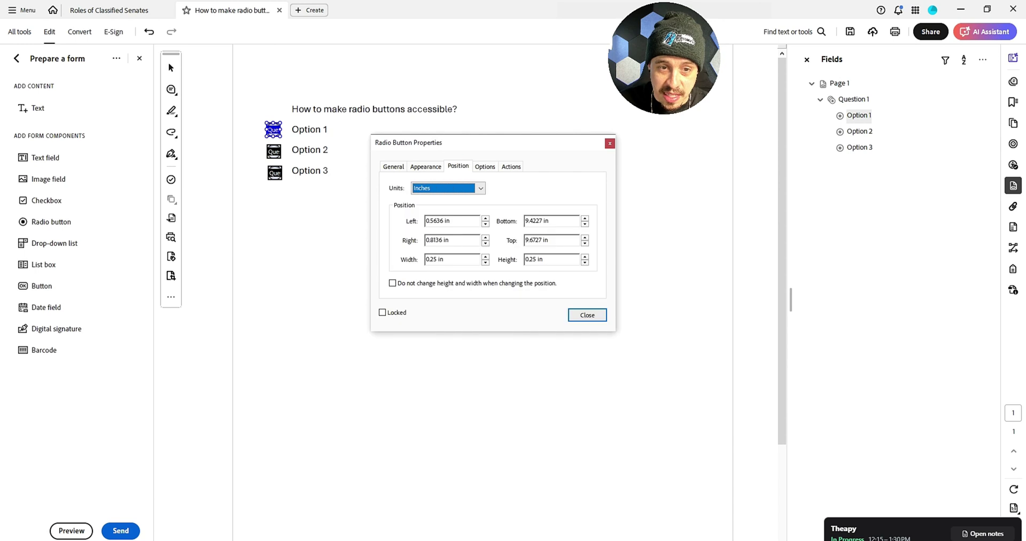
key(ctrl+shift+Tab)
key(ctrl+shift+Tab)
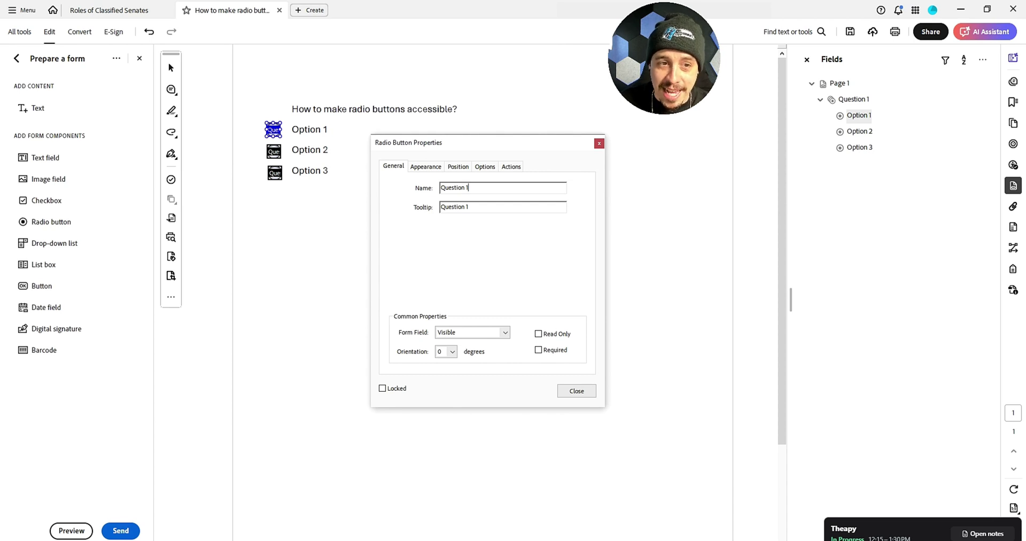
Step: Check Option 2's radio button properties, close them, and exit form editing
click(859, 131)
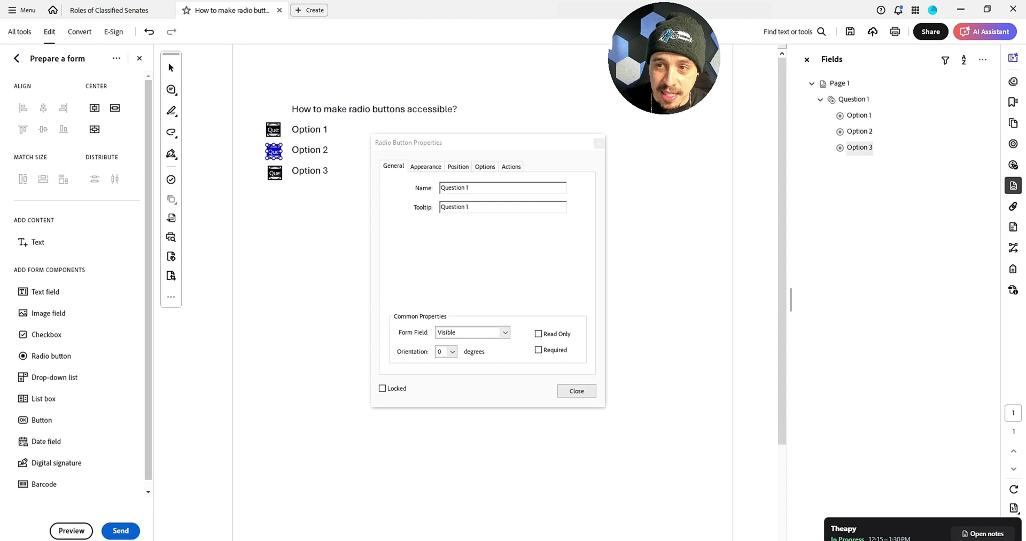
click(859, 115)
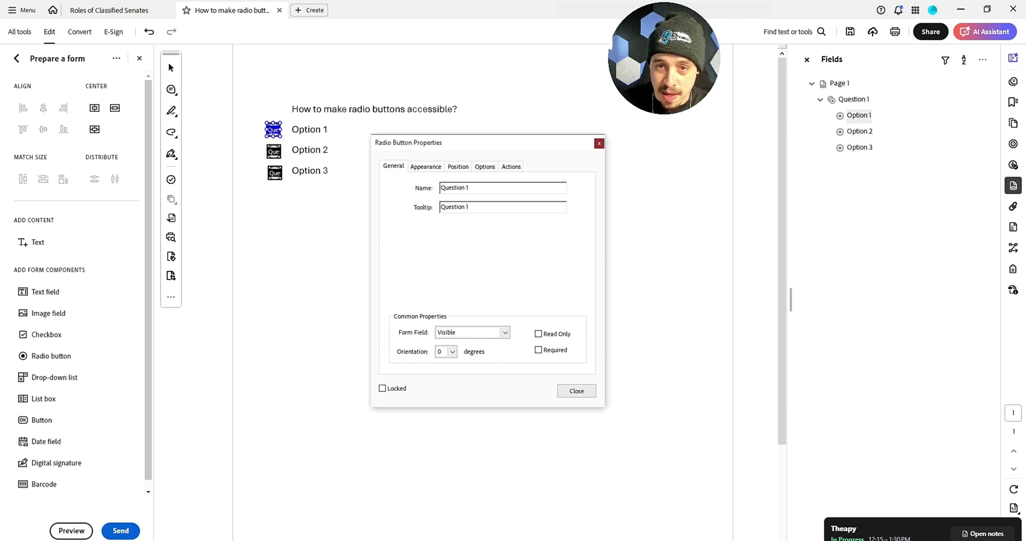
click(599, 143)
double_click(860, 131)
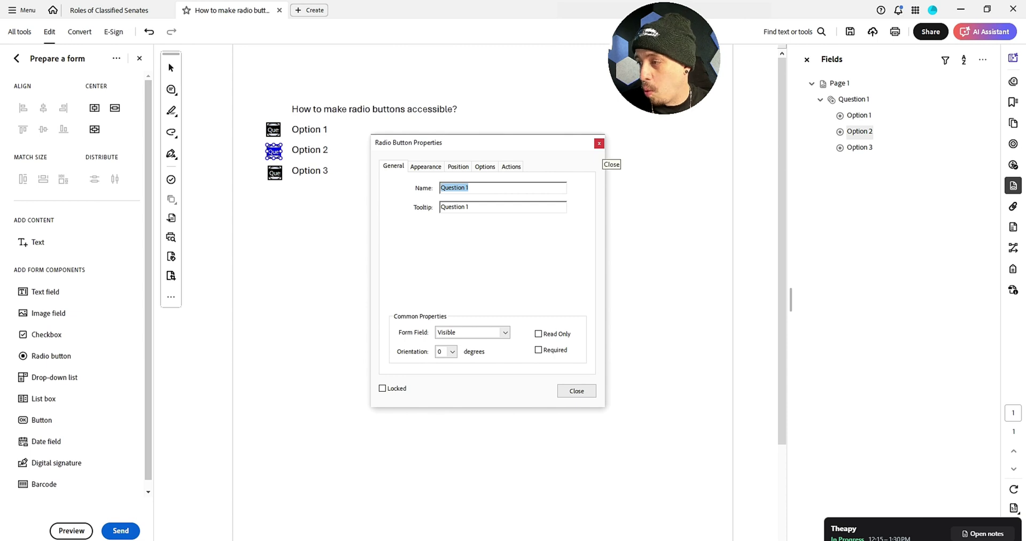
click(599, 142)
key(Escape)
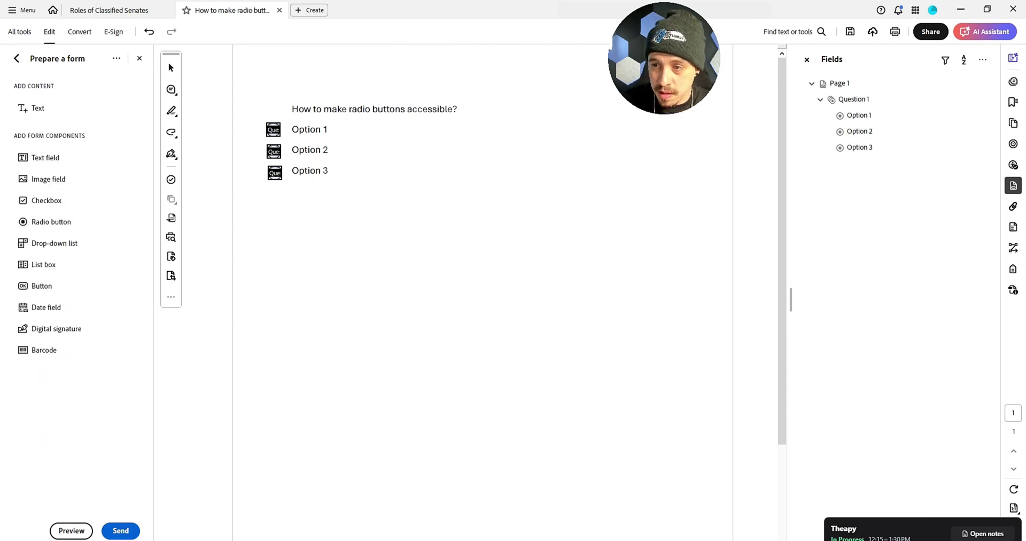
click(171, 67)
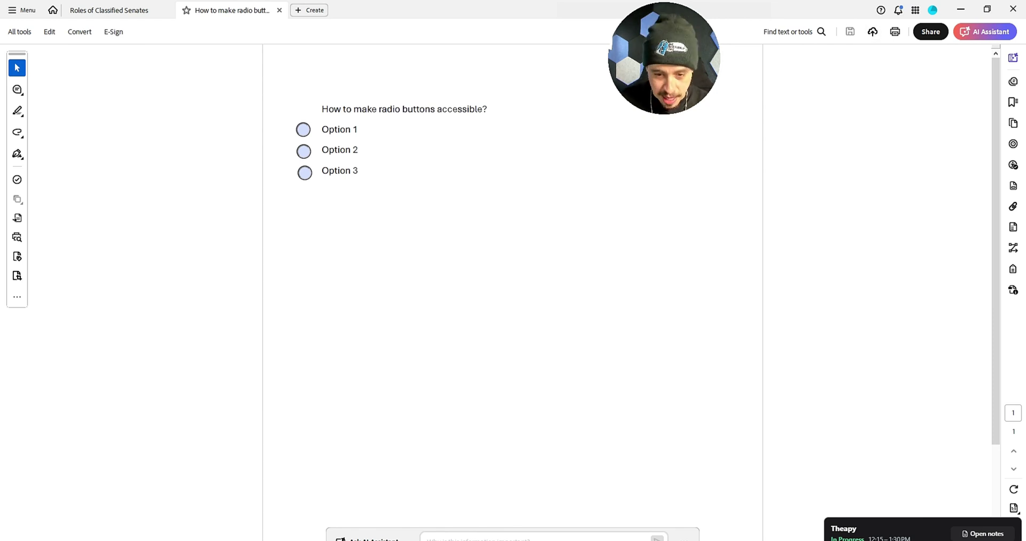
key(alt+Tab)
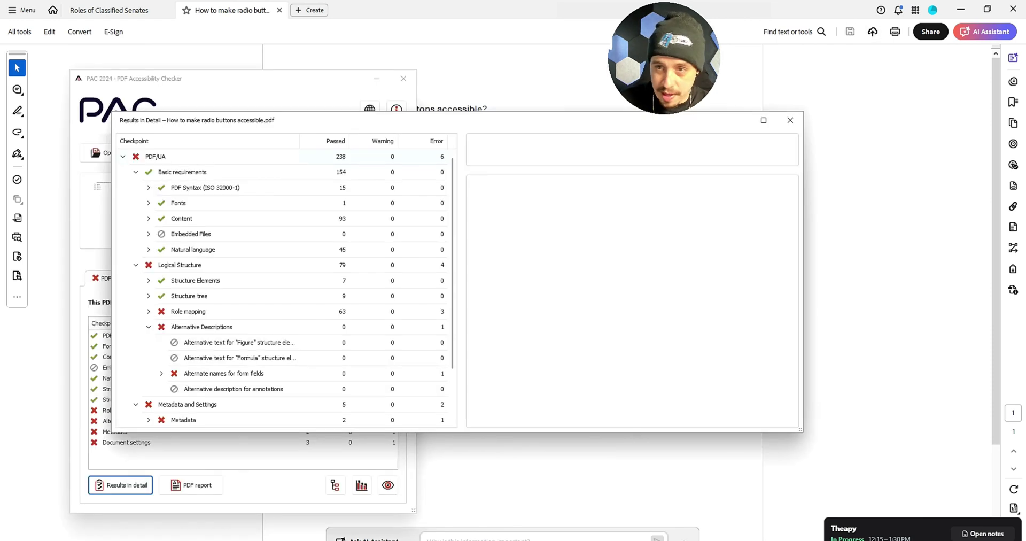
click(790, 120)
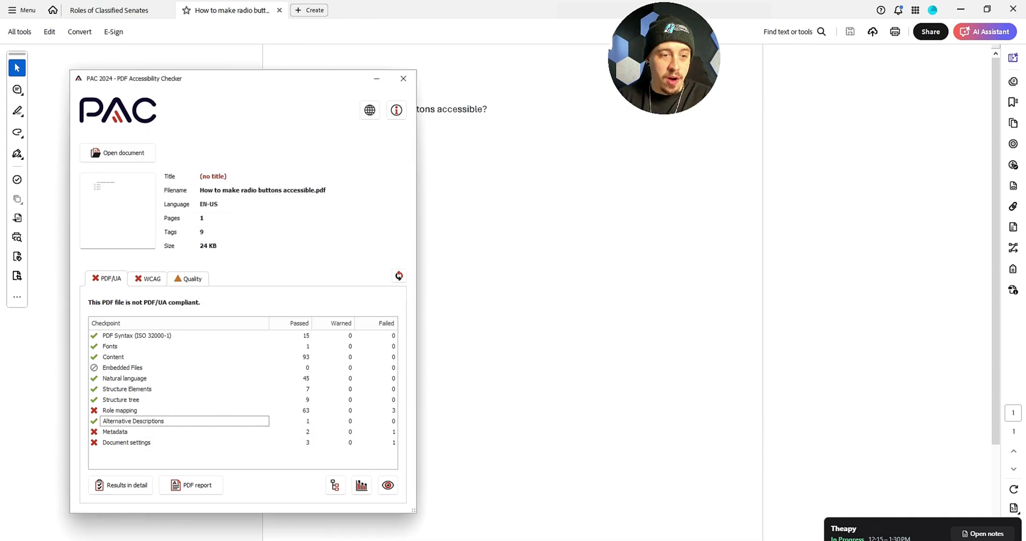
Step: Inspect Option 1's and Option 2's paragraph tags and their Question 1 Form objects
key(alt+Tab)
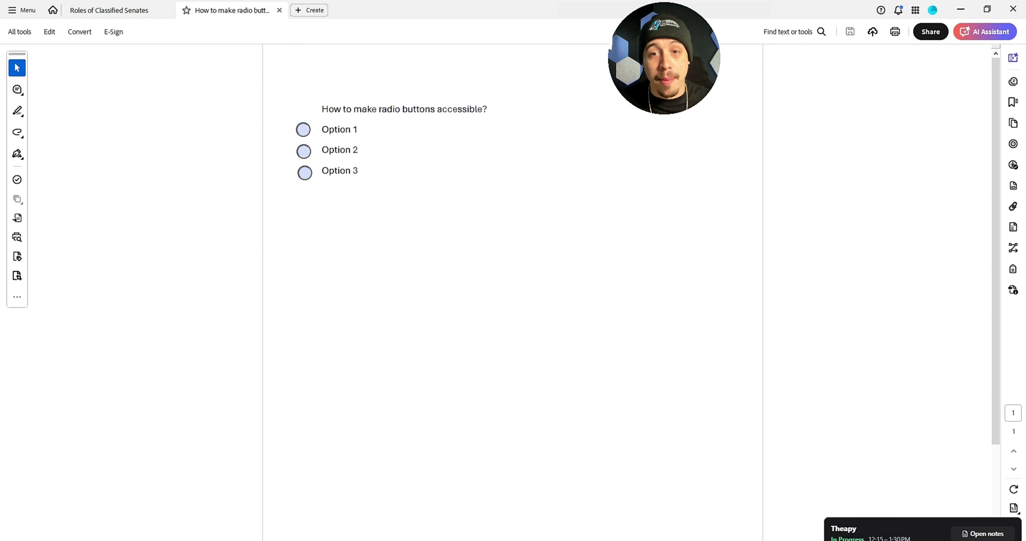
click(1013, 268)
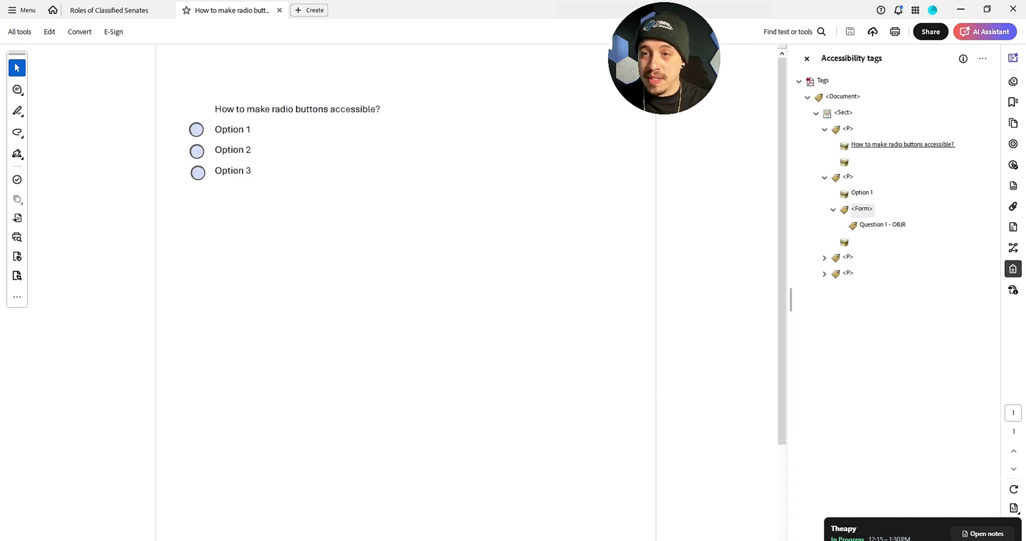
click(848, 176)
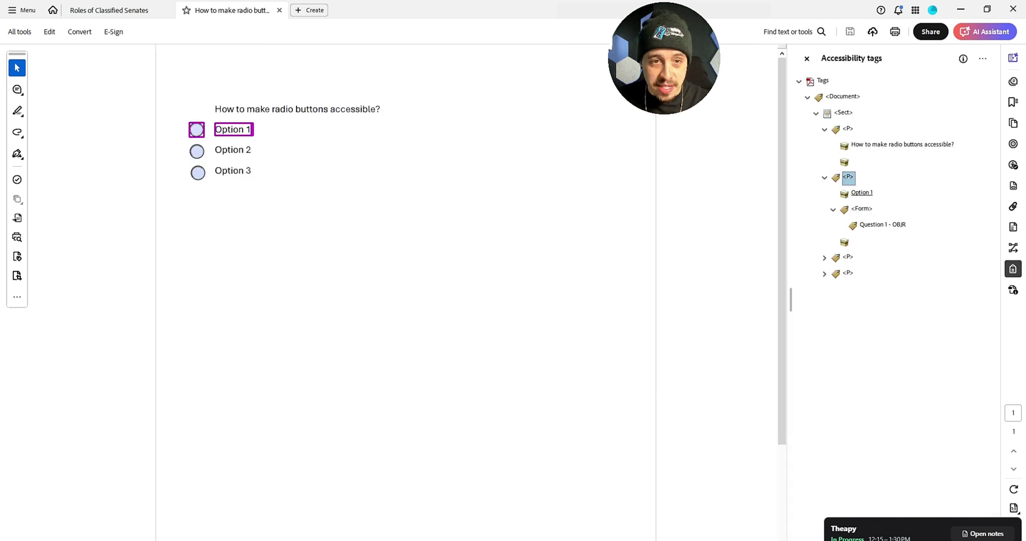
click(883, 225)
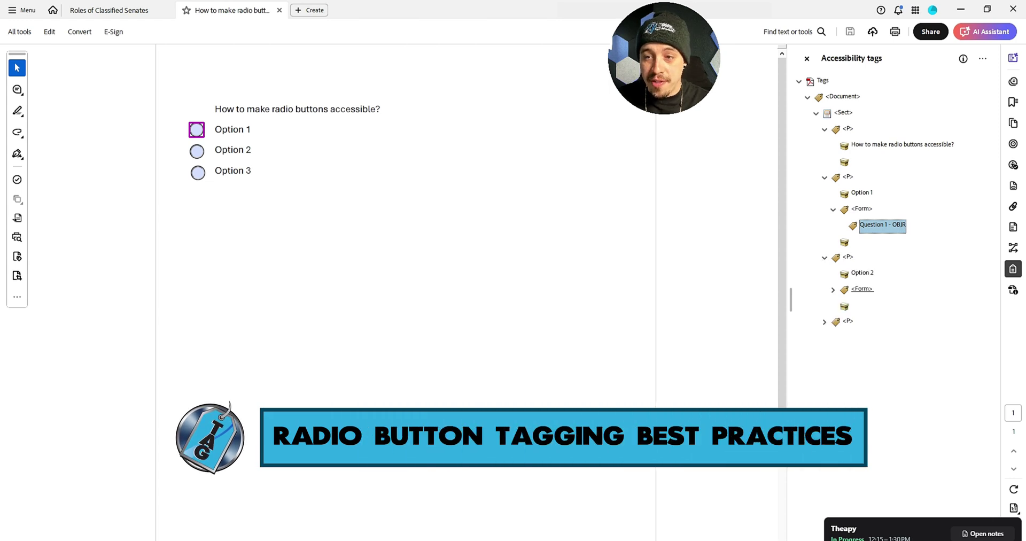
click(862, 289)
key(Right)
key(Right)
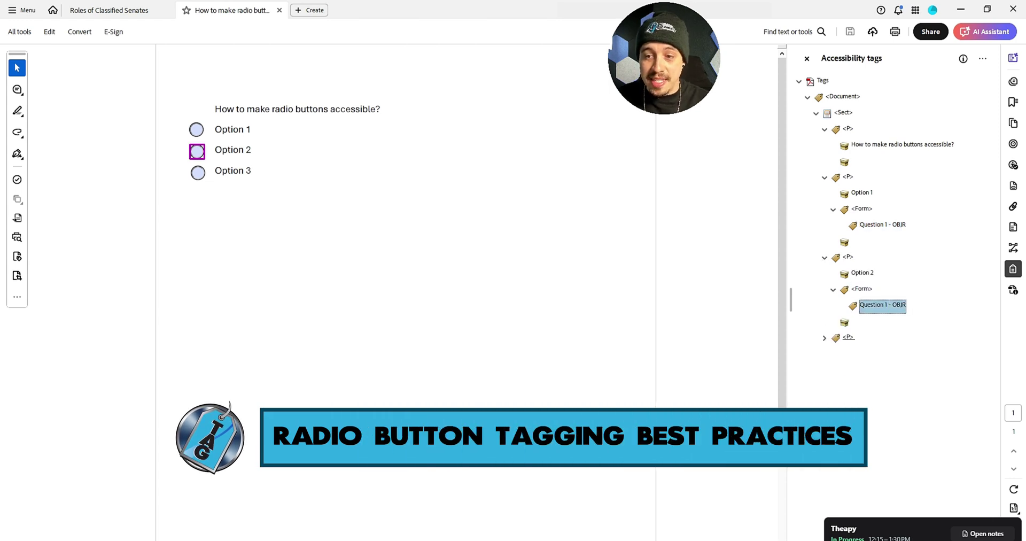
Step: Expand Option 3's paragraph tag and inspect its Form tag
click(824, 338)
click(861, 369)
right_click(862, 369)
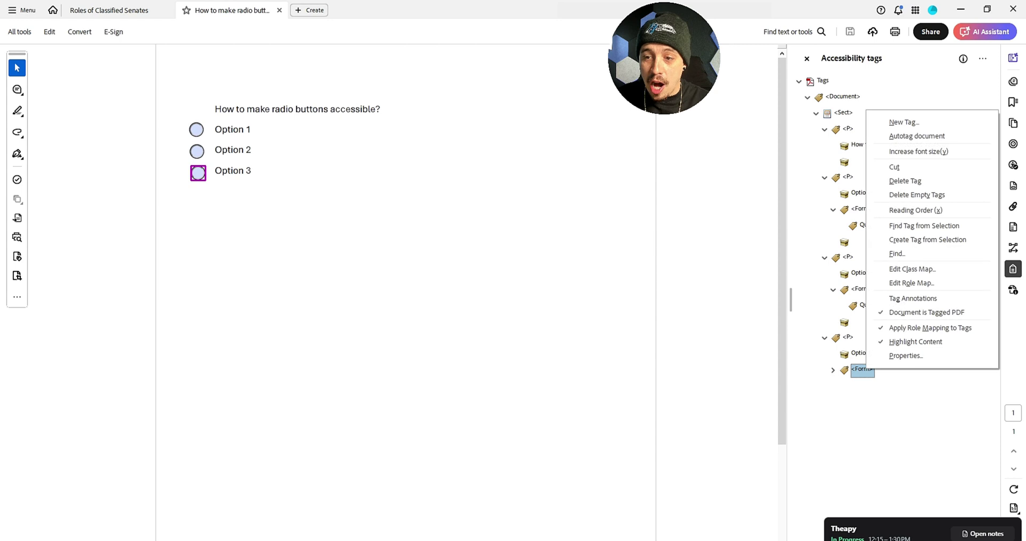
key(Escape)
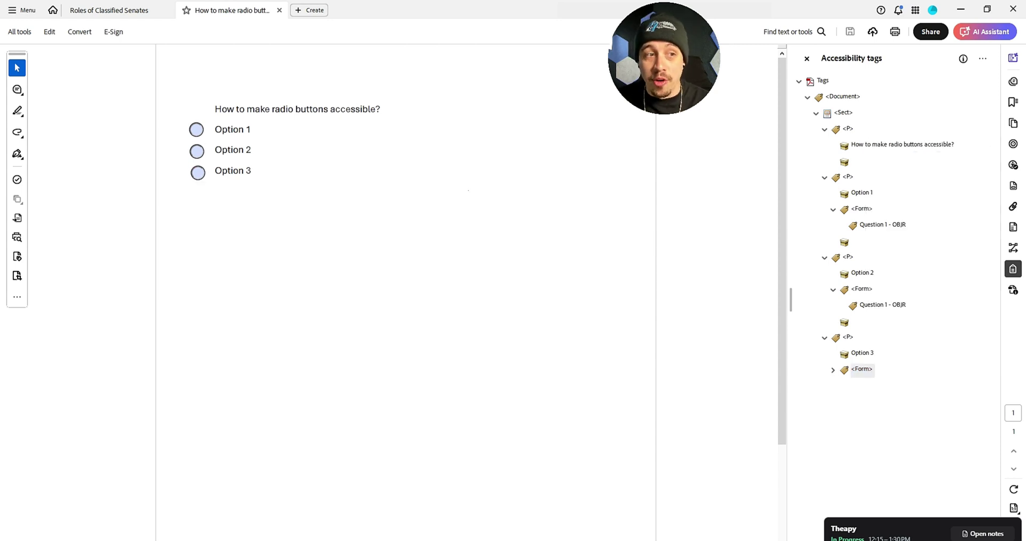
click(19, 31)
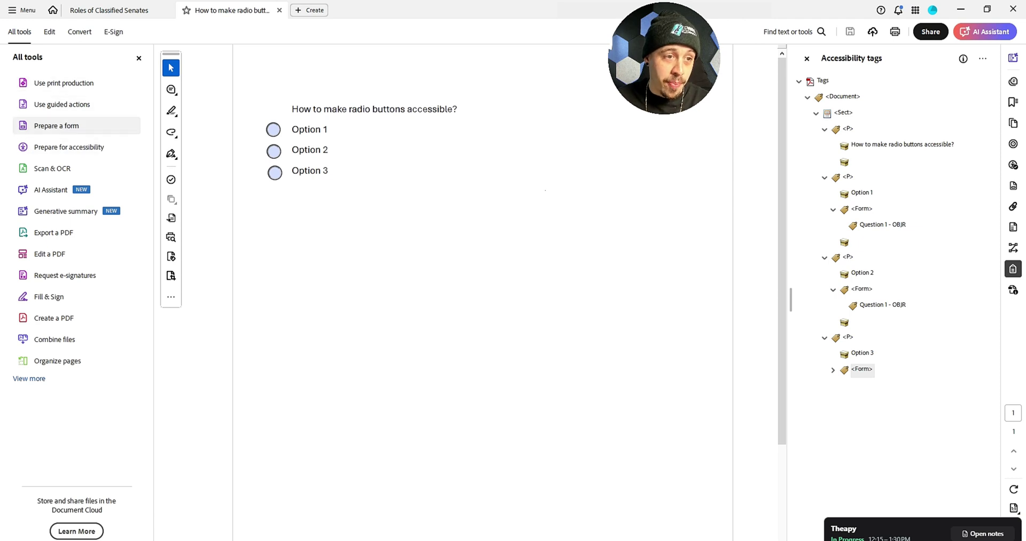
Step: Reopen form editing and view Option 1's properties Options tab showing choice value Option 1
click(53, 125)
right_click(275, 131)
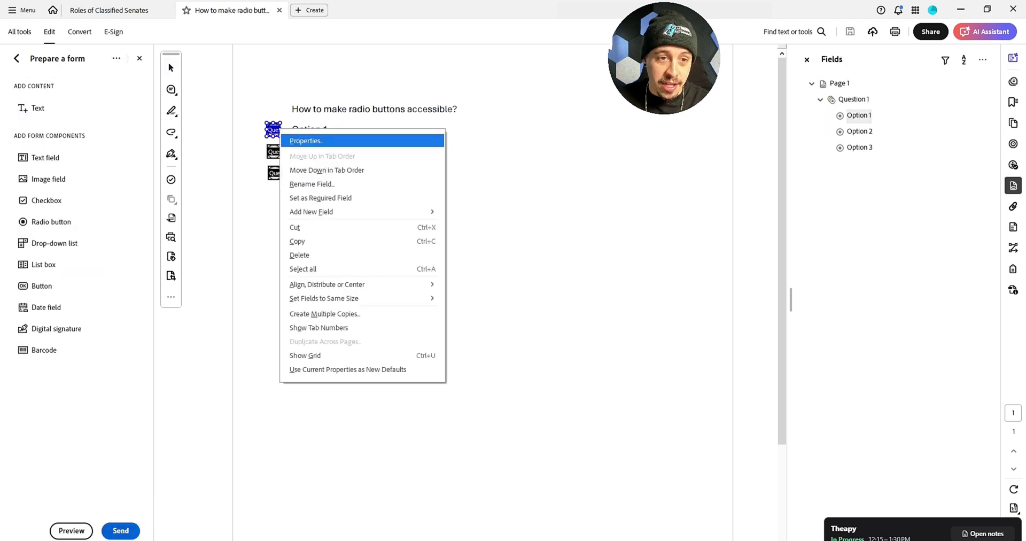
click(321, 140)
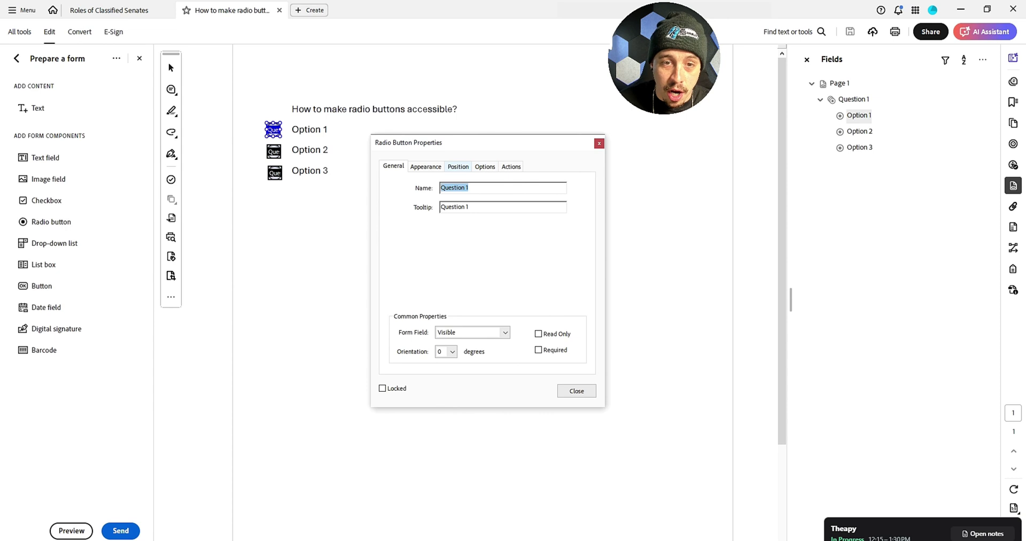
click(485, 166)
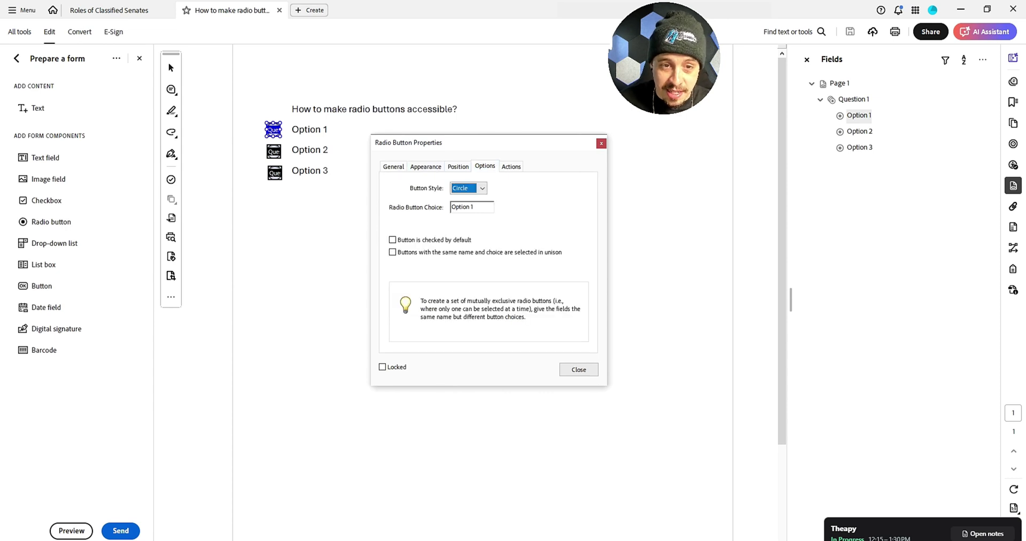